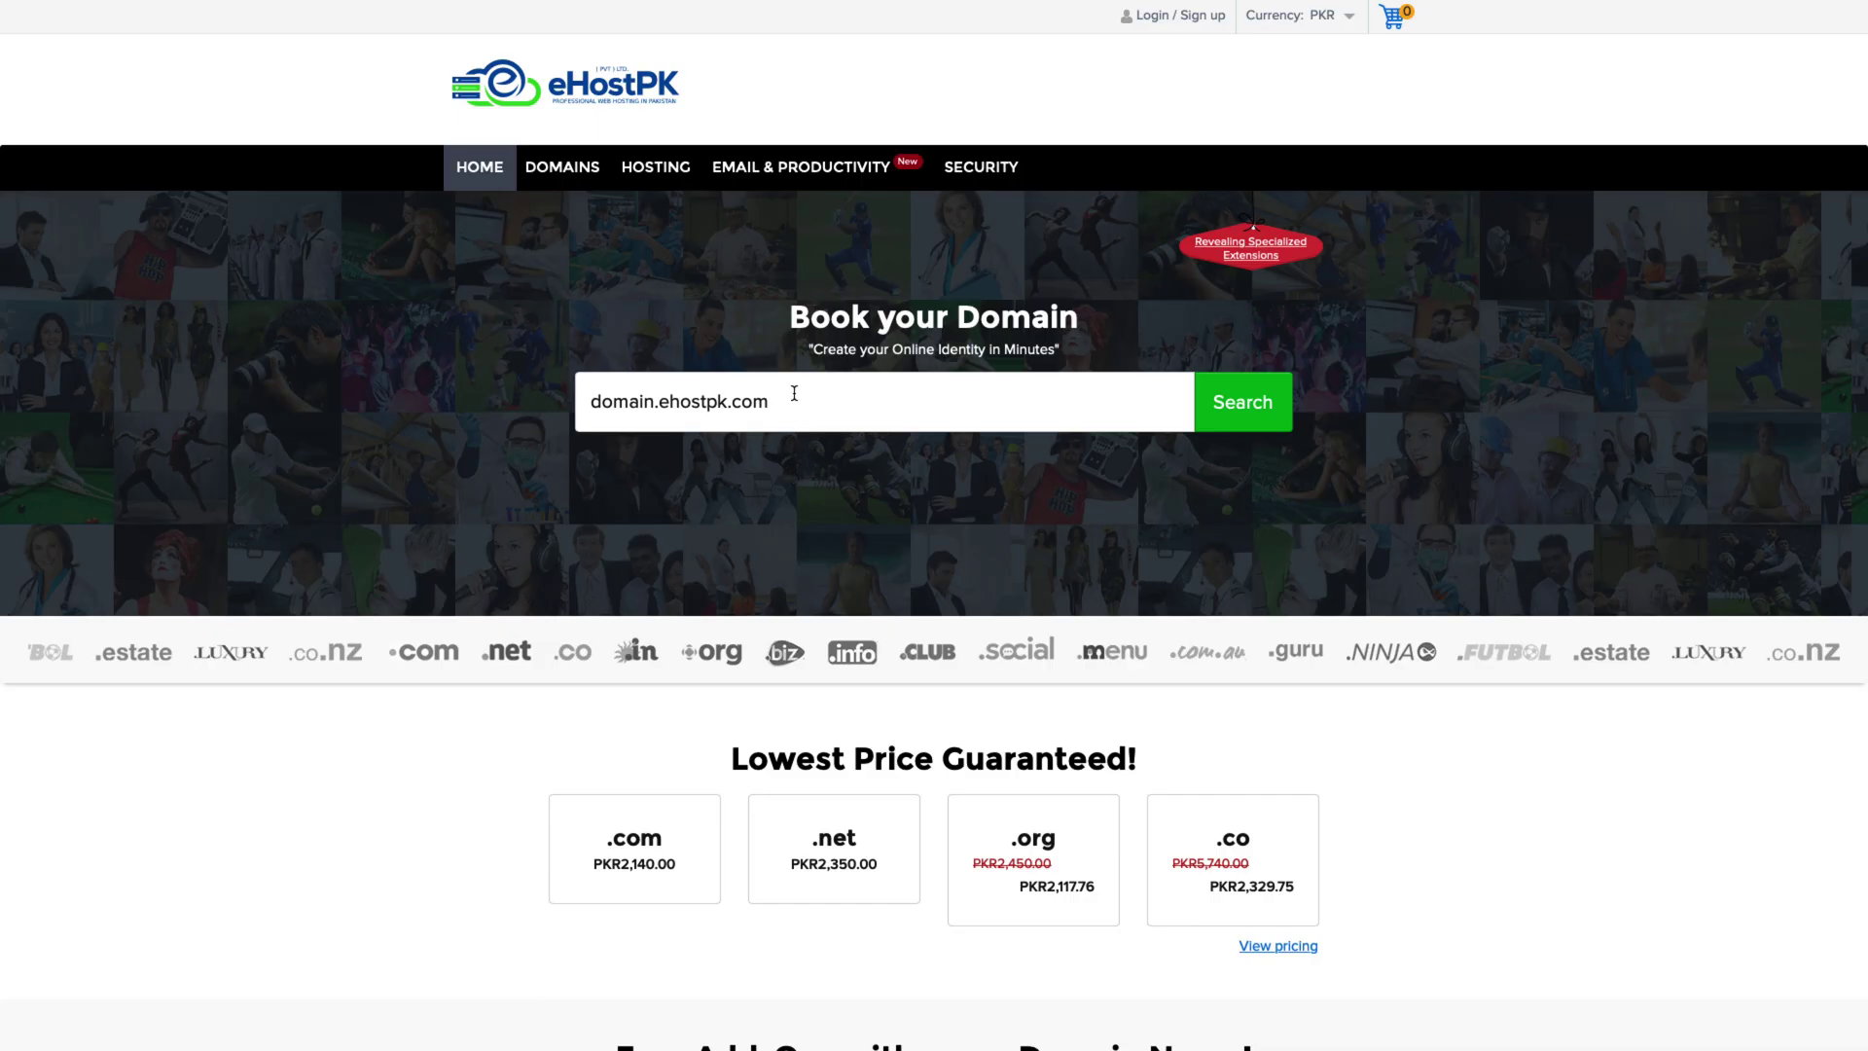
Step: Open the form for joining the eHostPK reseller program from the domain site's footer links
{"action": "left_click", "coordinate": [795, 393]}
{"action": "scroll", "coordinate": [949, 512], "scroll_direction": "down", "scroll_amount": 3}
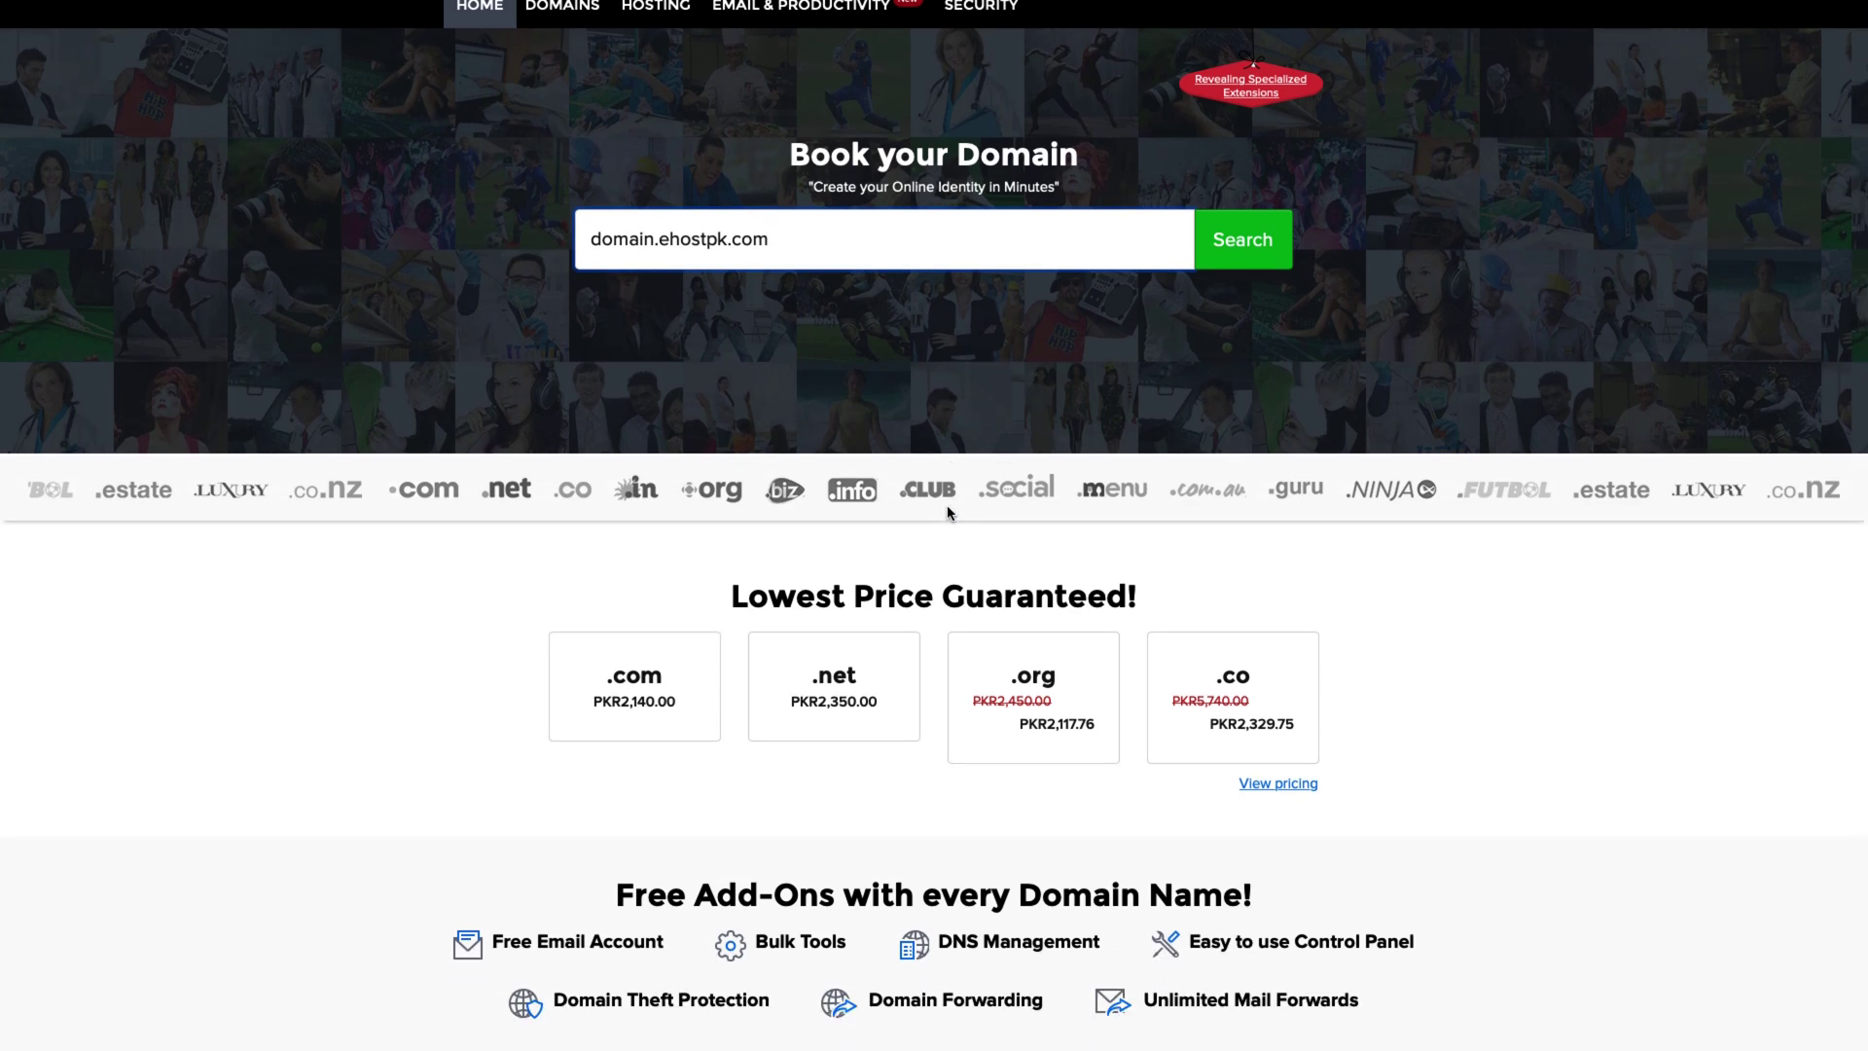
{"action": "scroll", "coordinate": [949, 513], "scroll_direction": "down", "scroll_amount": 3}
{"action": "scroll", "coordinate": [949, 513], "scroll_direction": "down", "scroll_amount": 4}
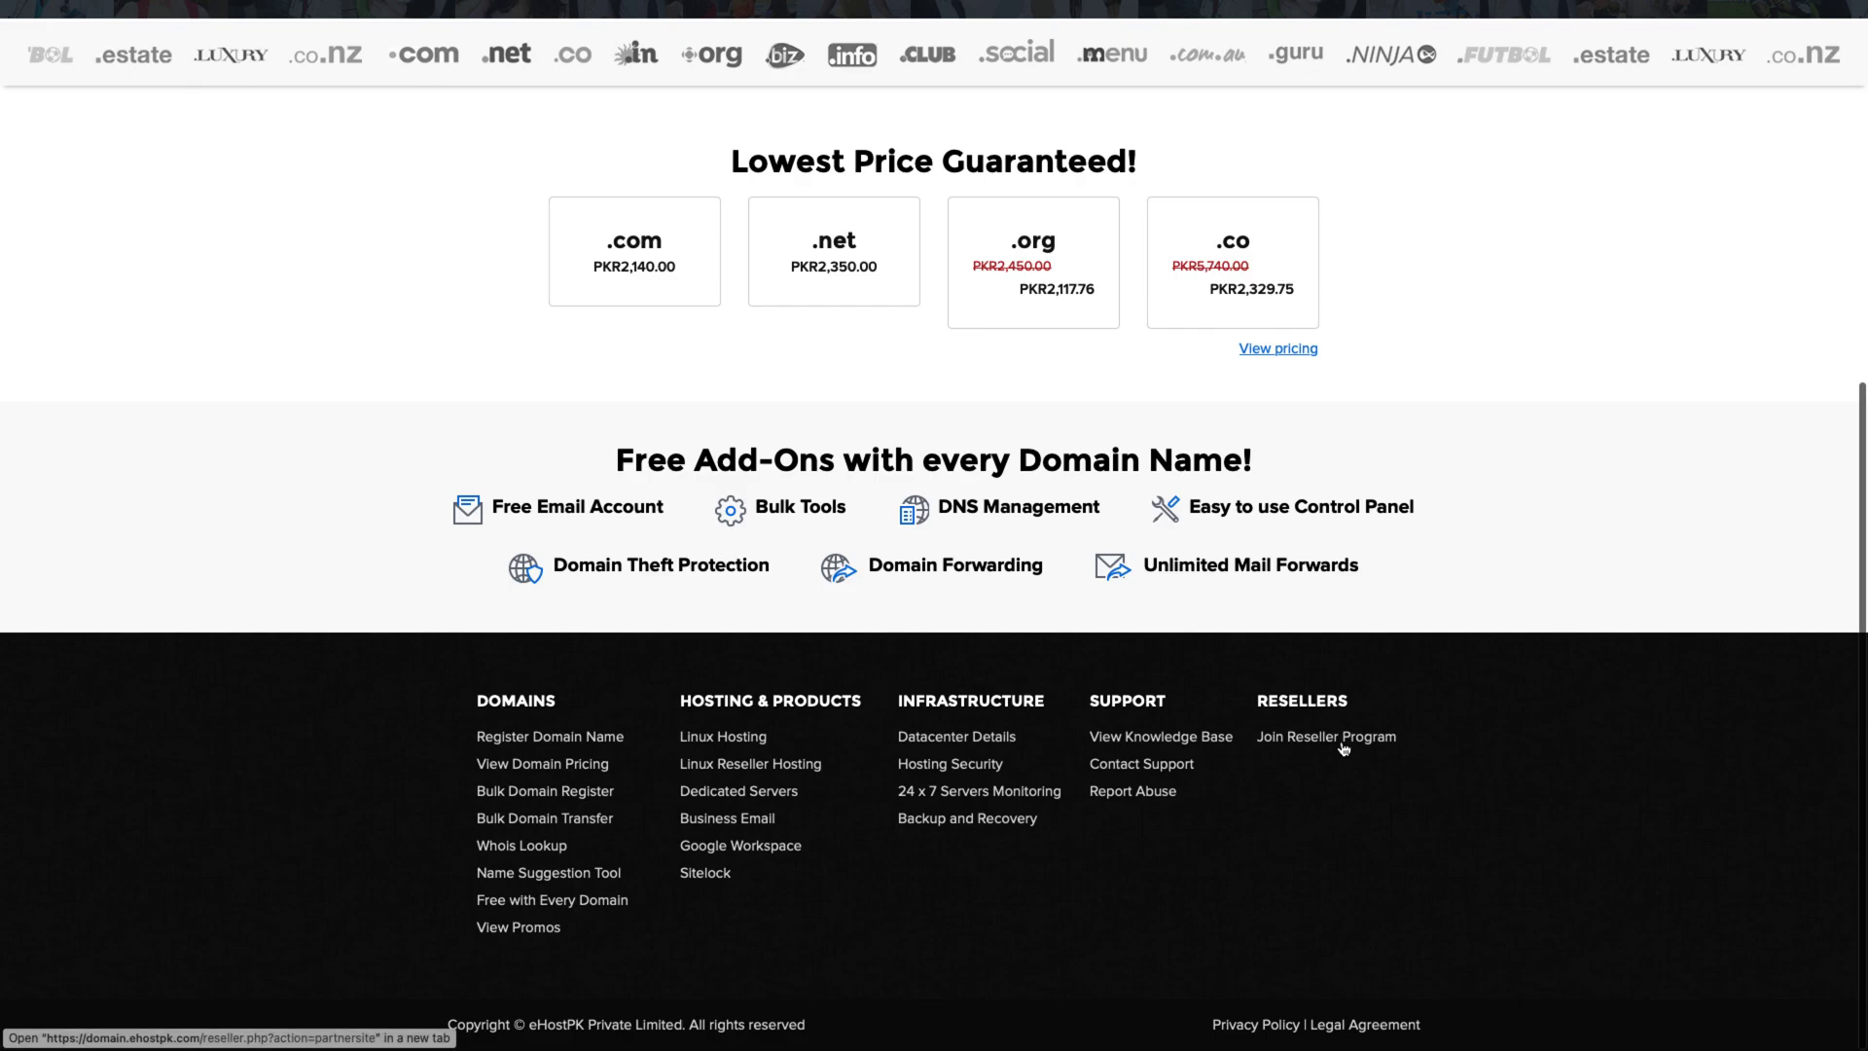
{"action": "left_click", "coordinate": [1340, 740]}
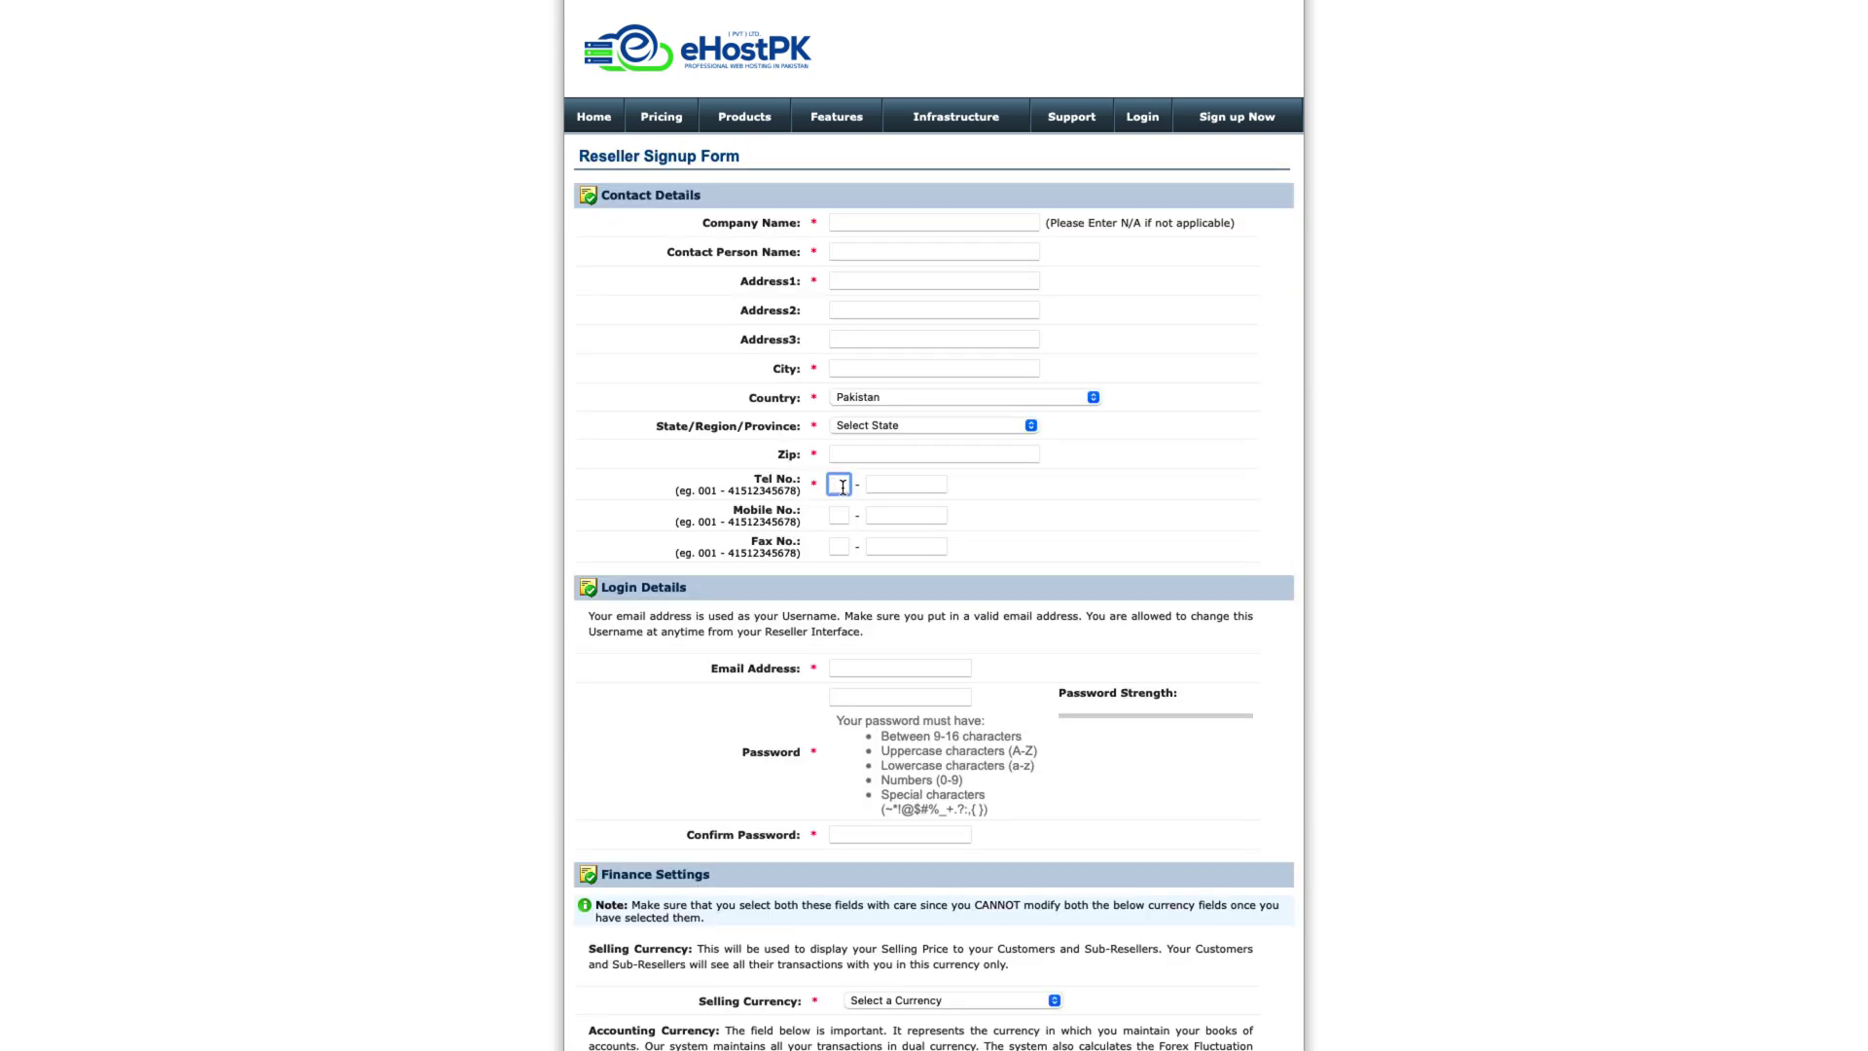
Step: Enter 92 as the country code of the telephone number in the reseller signup form
{"action": "left_click", "coordinate": [959, 489]}
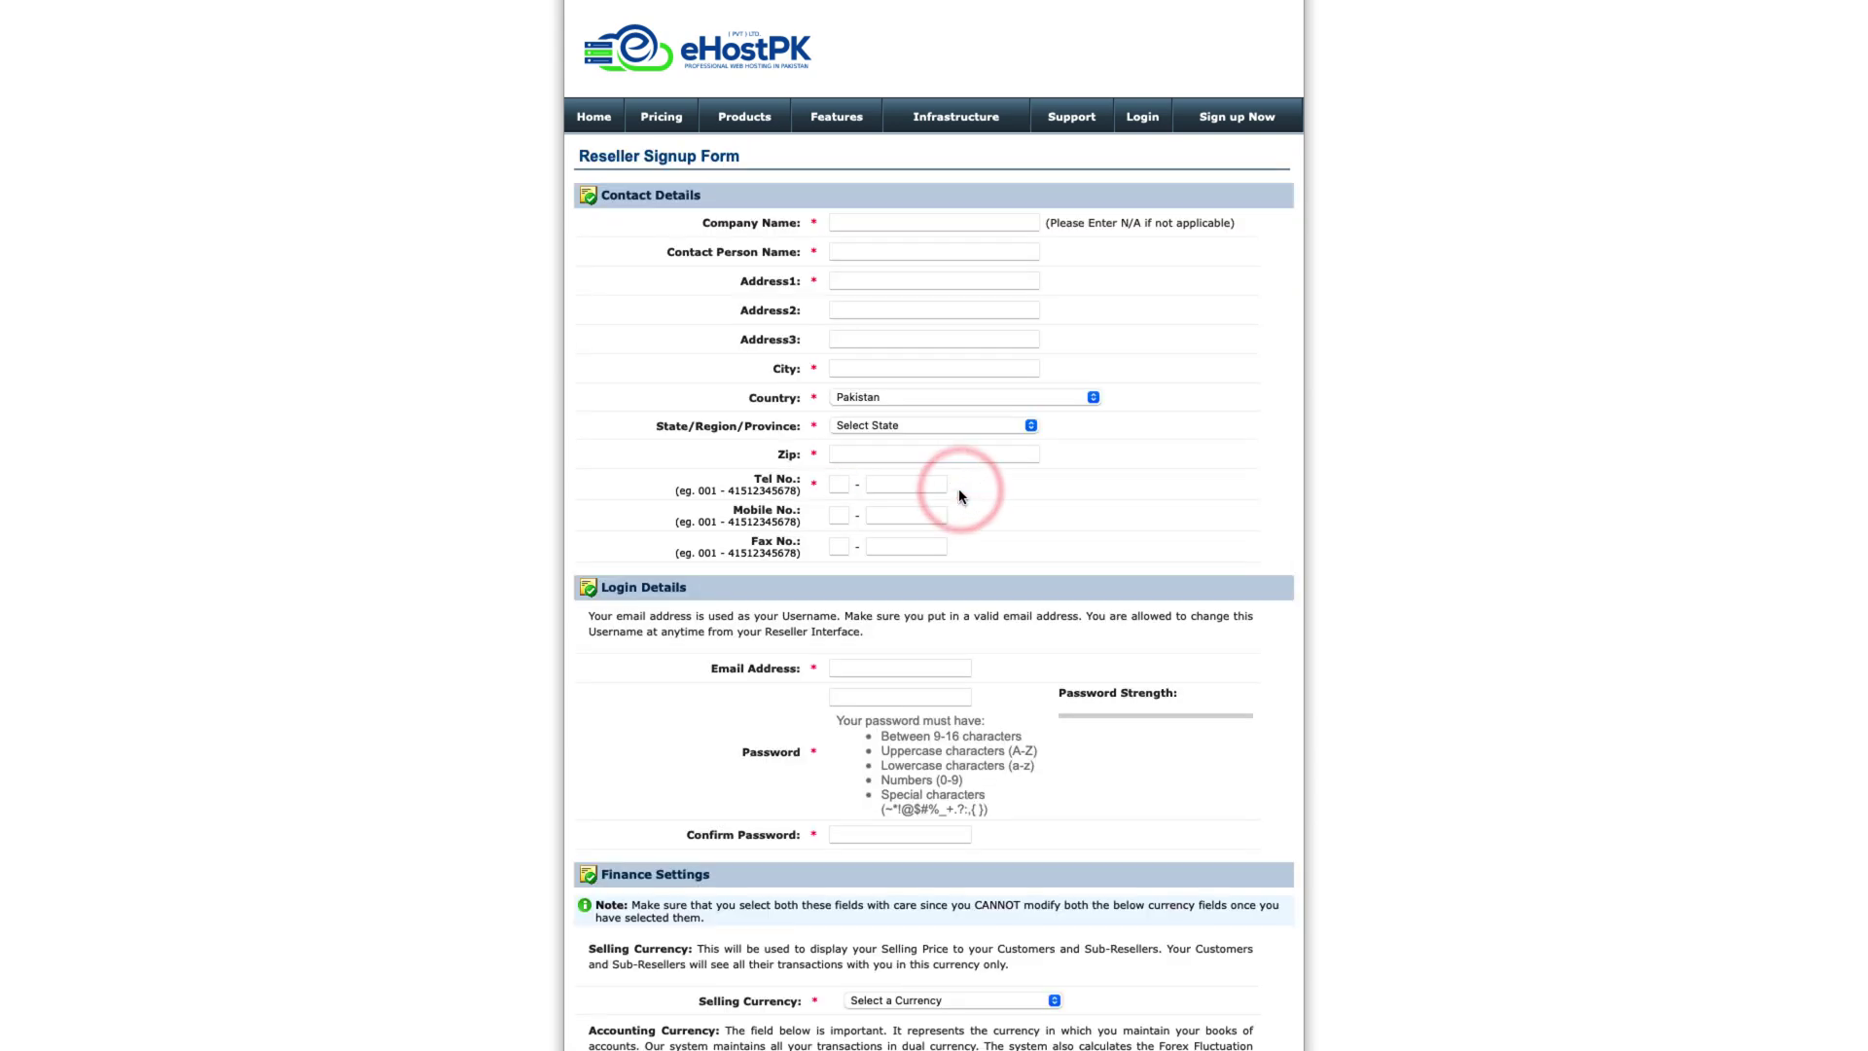
{"action": "left_click", "coordinate": [840, 483]}
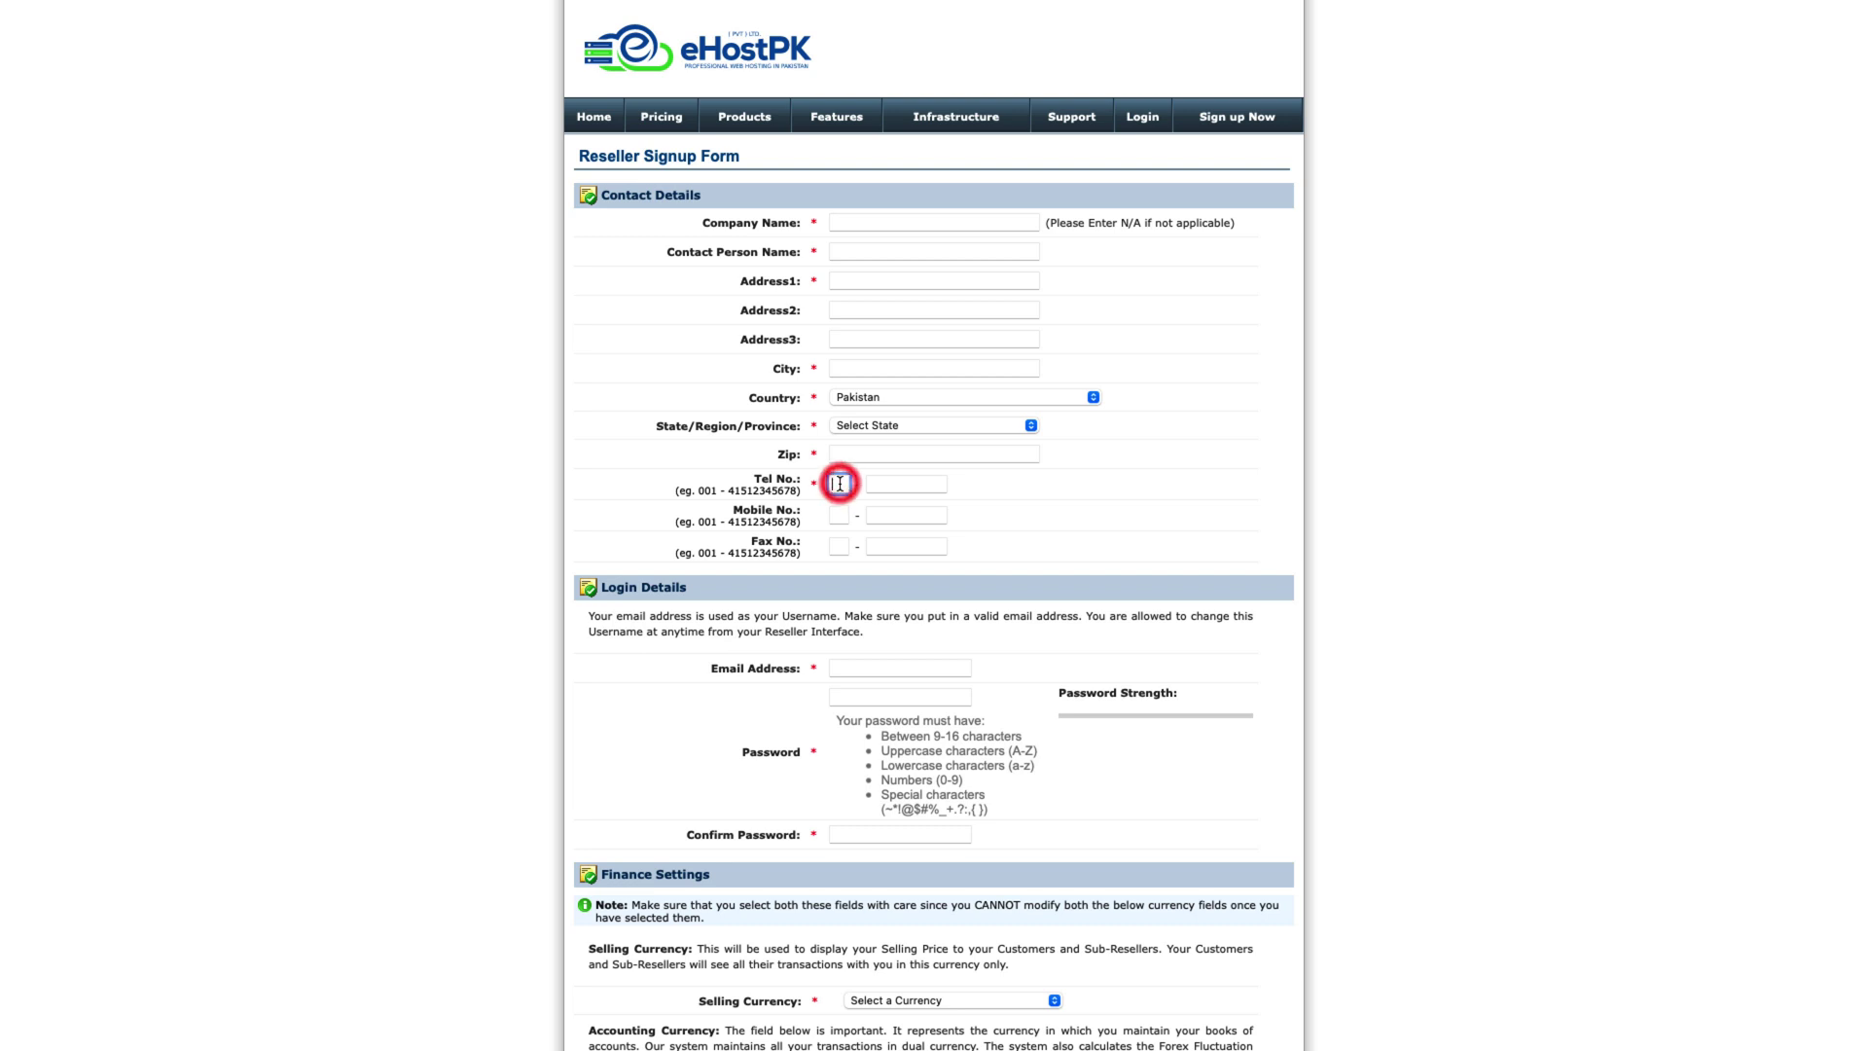
{"action": "type", "text": "92"}
{"action": "left_click", "coordinate": [872, 486]}
Step: Set both the selling currency and the accounting currency in the finance settings to Pakistan Rupee
{"action": "scroll", "coordinate": [873, 492], "scroll_direction": "down", "scroll_amount": 2}
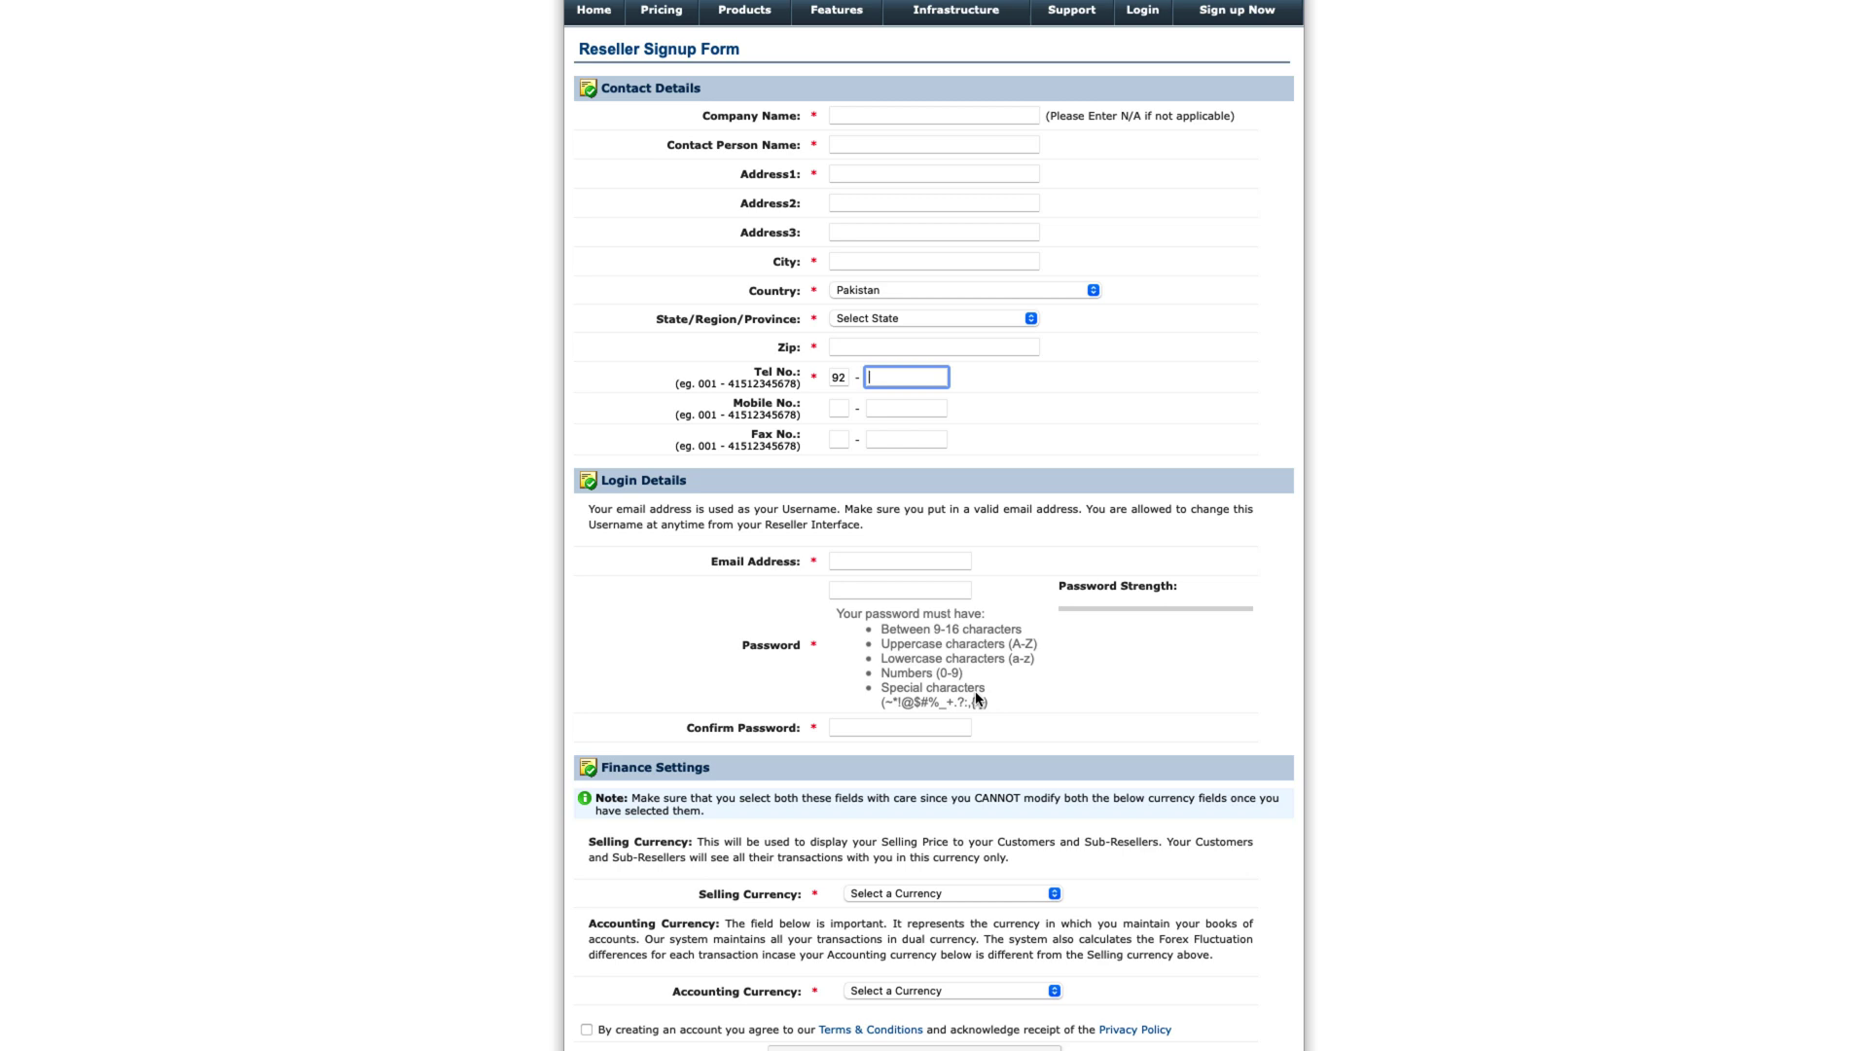
{"action": "scroll", "coordinate": [978, 697], "scroll_direction": "down", "scroll_amount": 5}
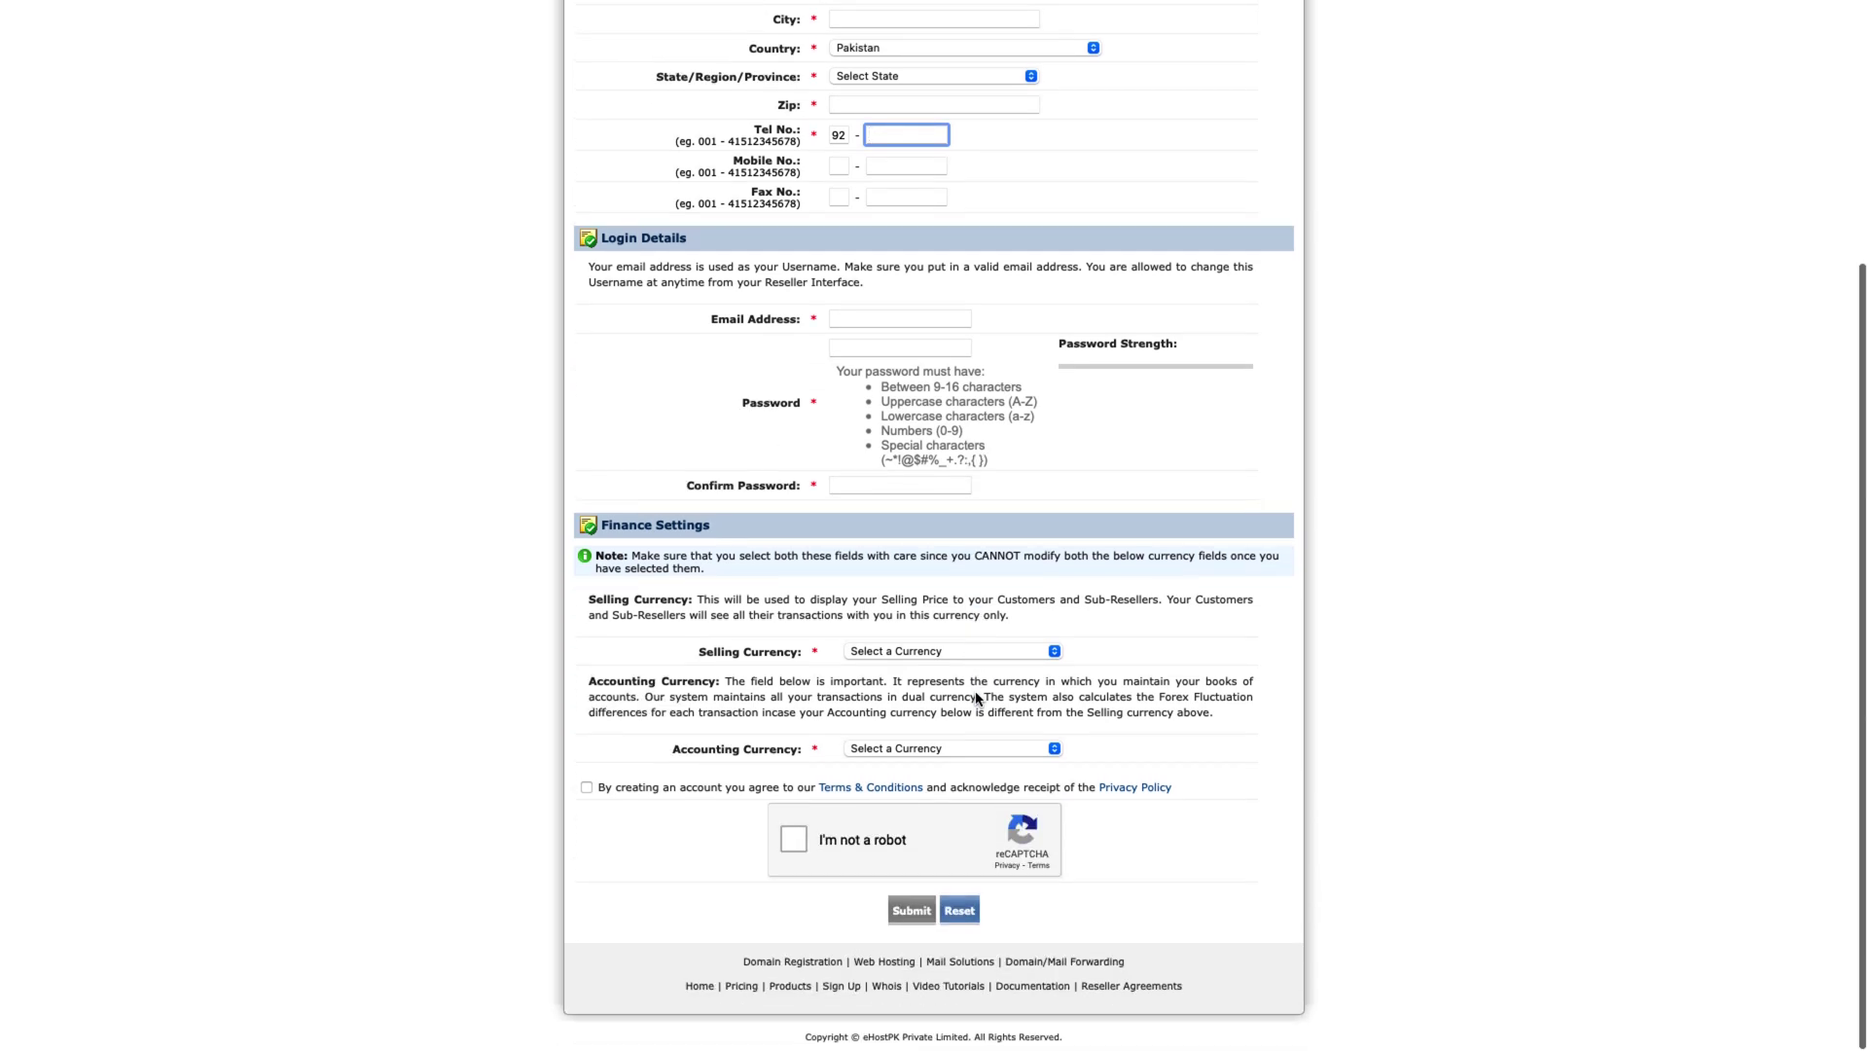
{"action": "left_click", "coordinate": [887, 660]}
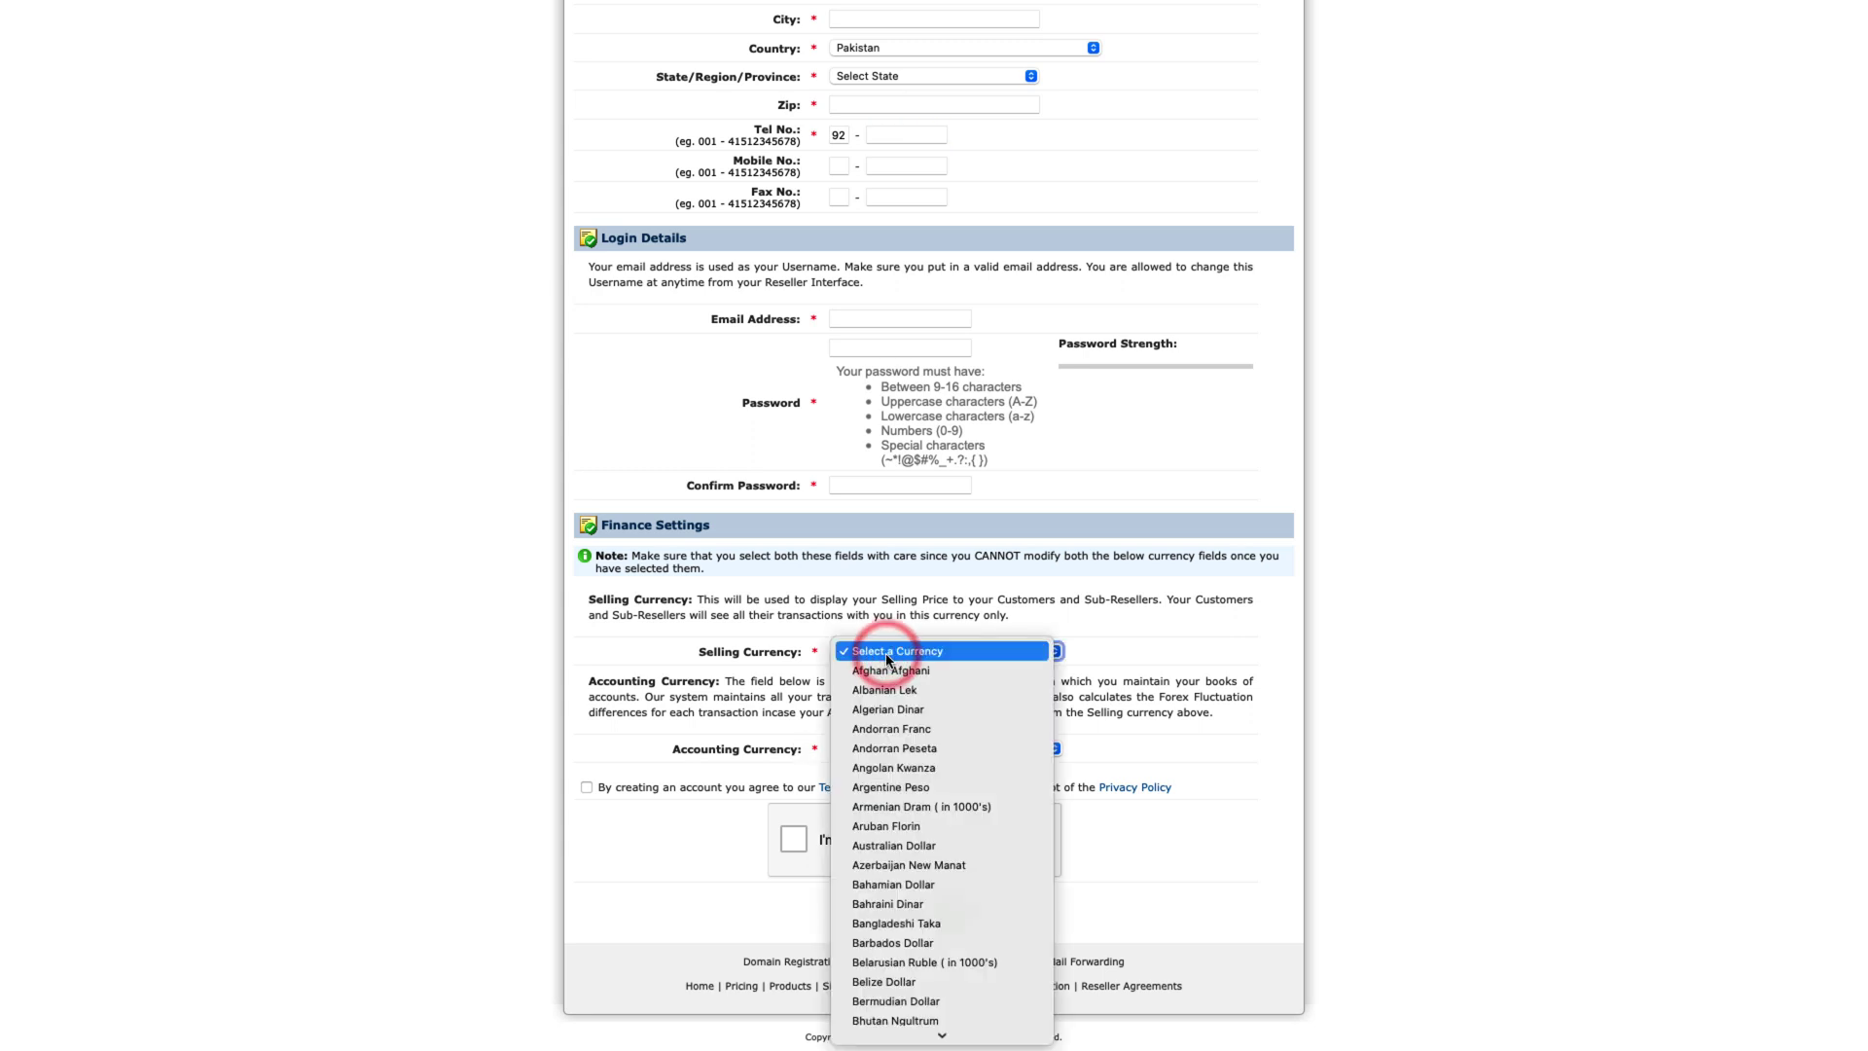
{"action": "key", "text": "p"}
{"action": "key", "text": "Return"}
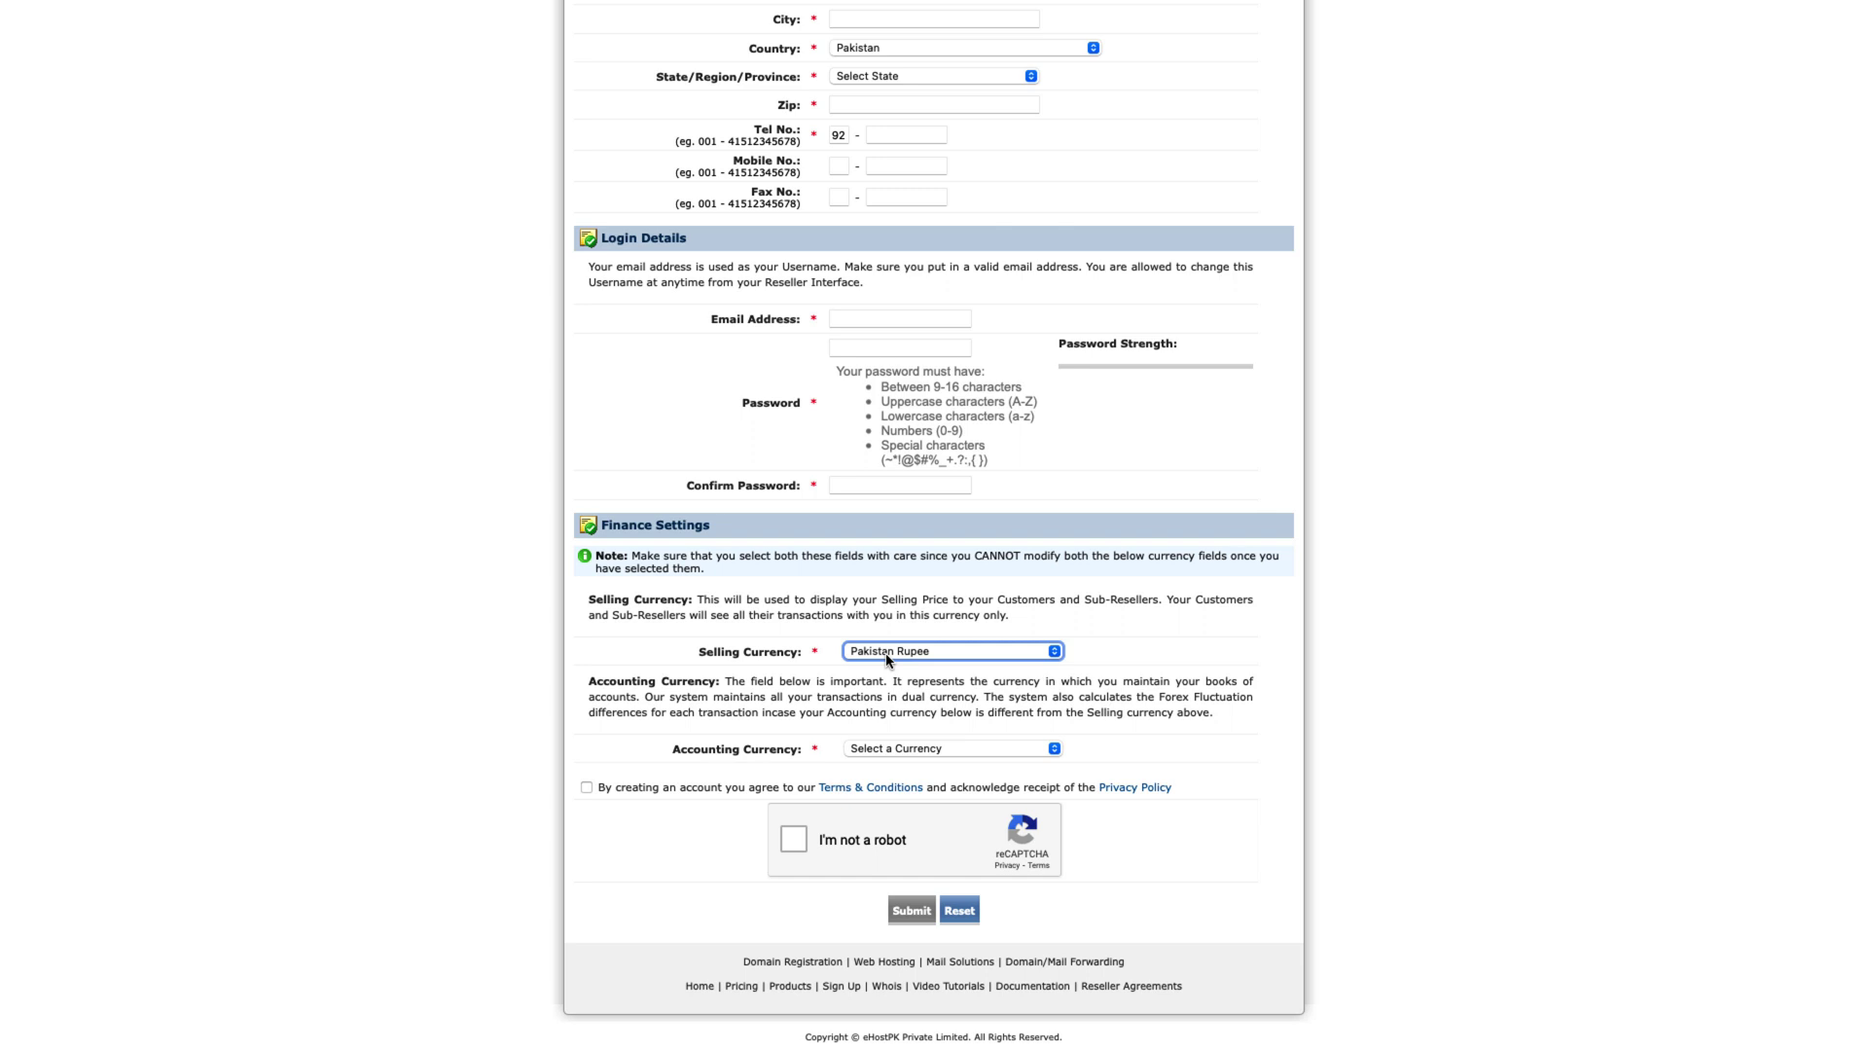
{"action": "left_click", "coordinate": [895, 751]}
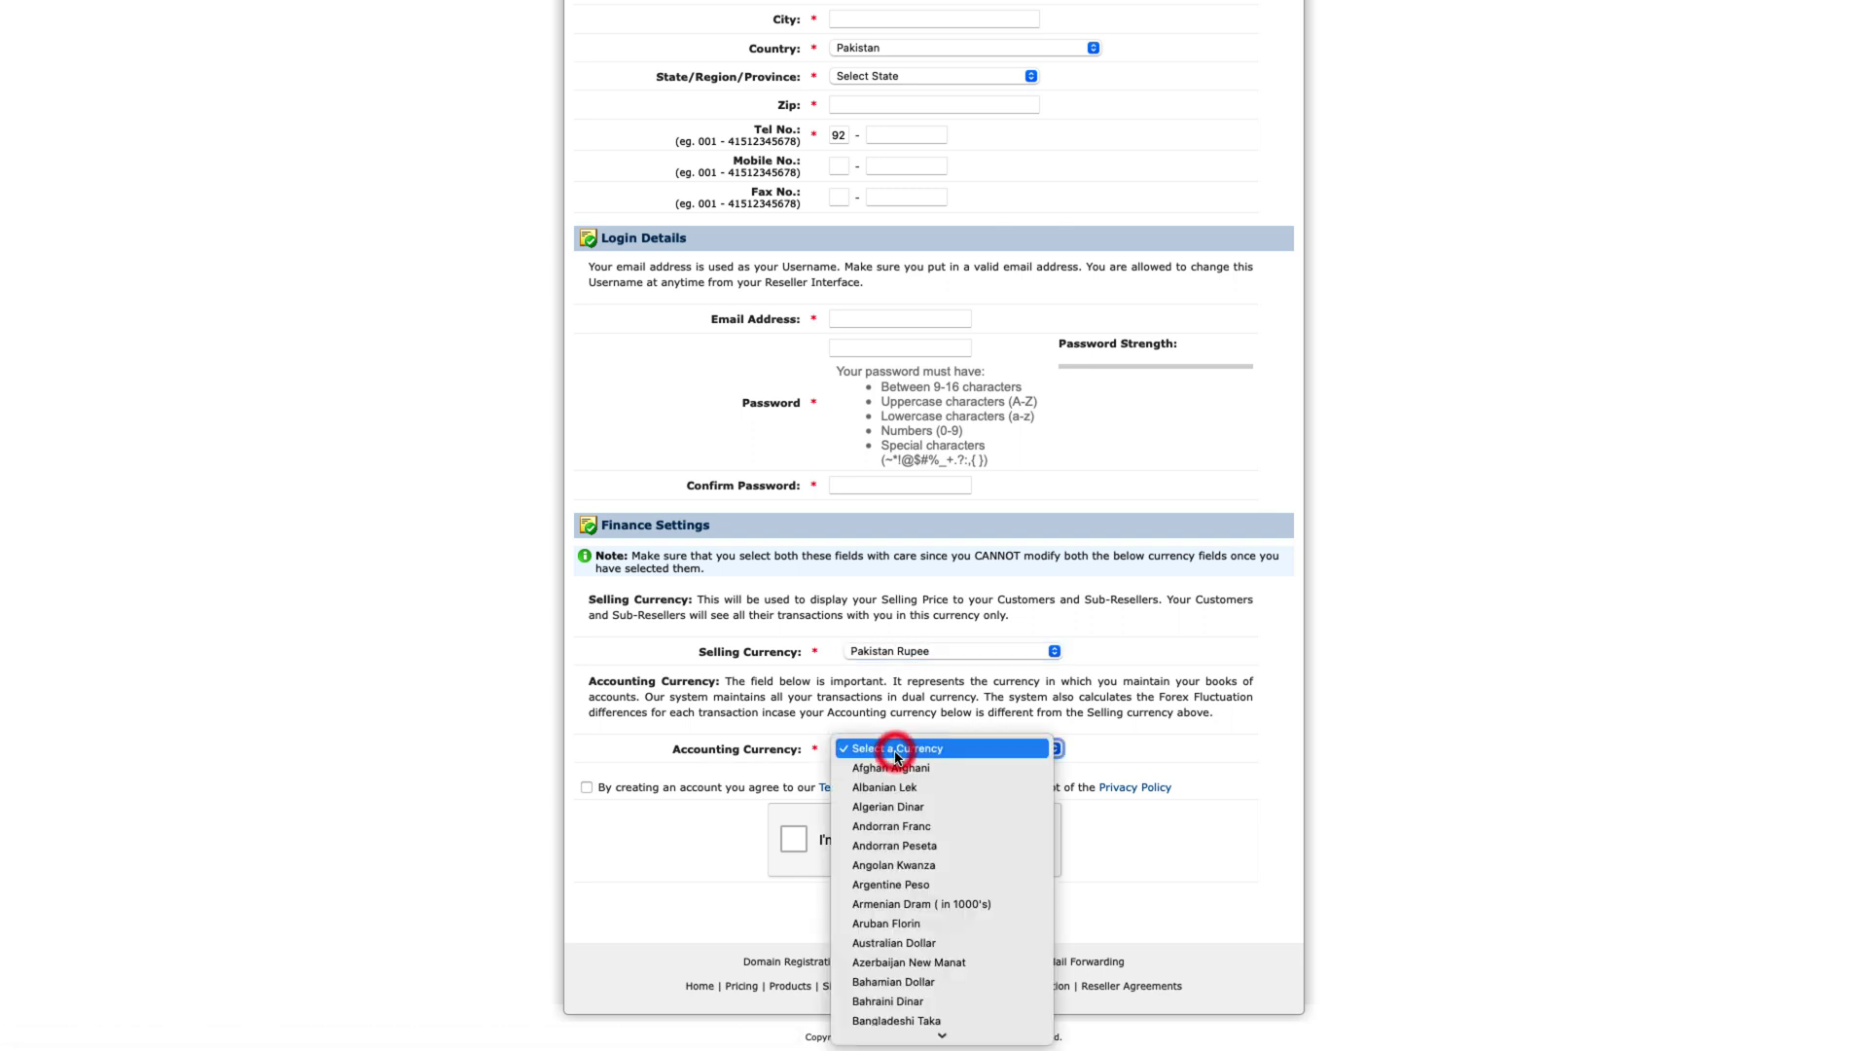
{"action": "type", "text": "po"}
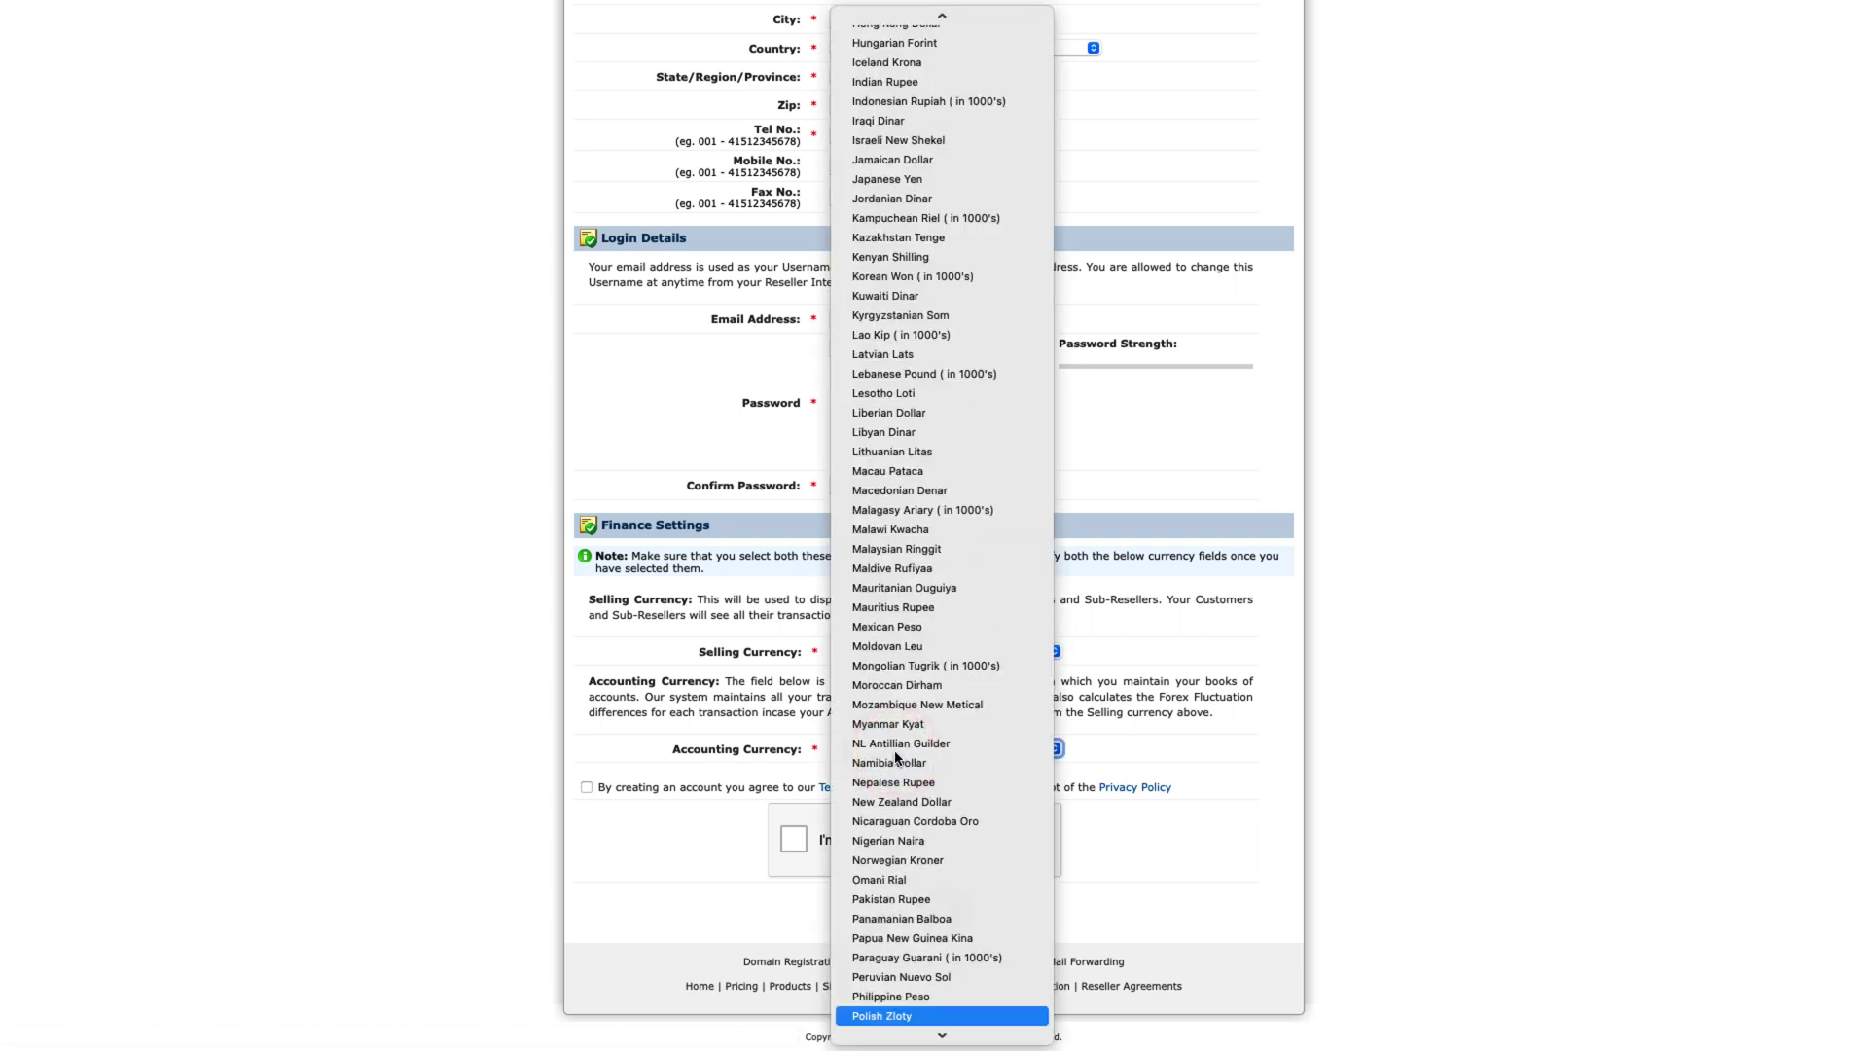
{"action": "left_click", "coordinate": [927, 898]}
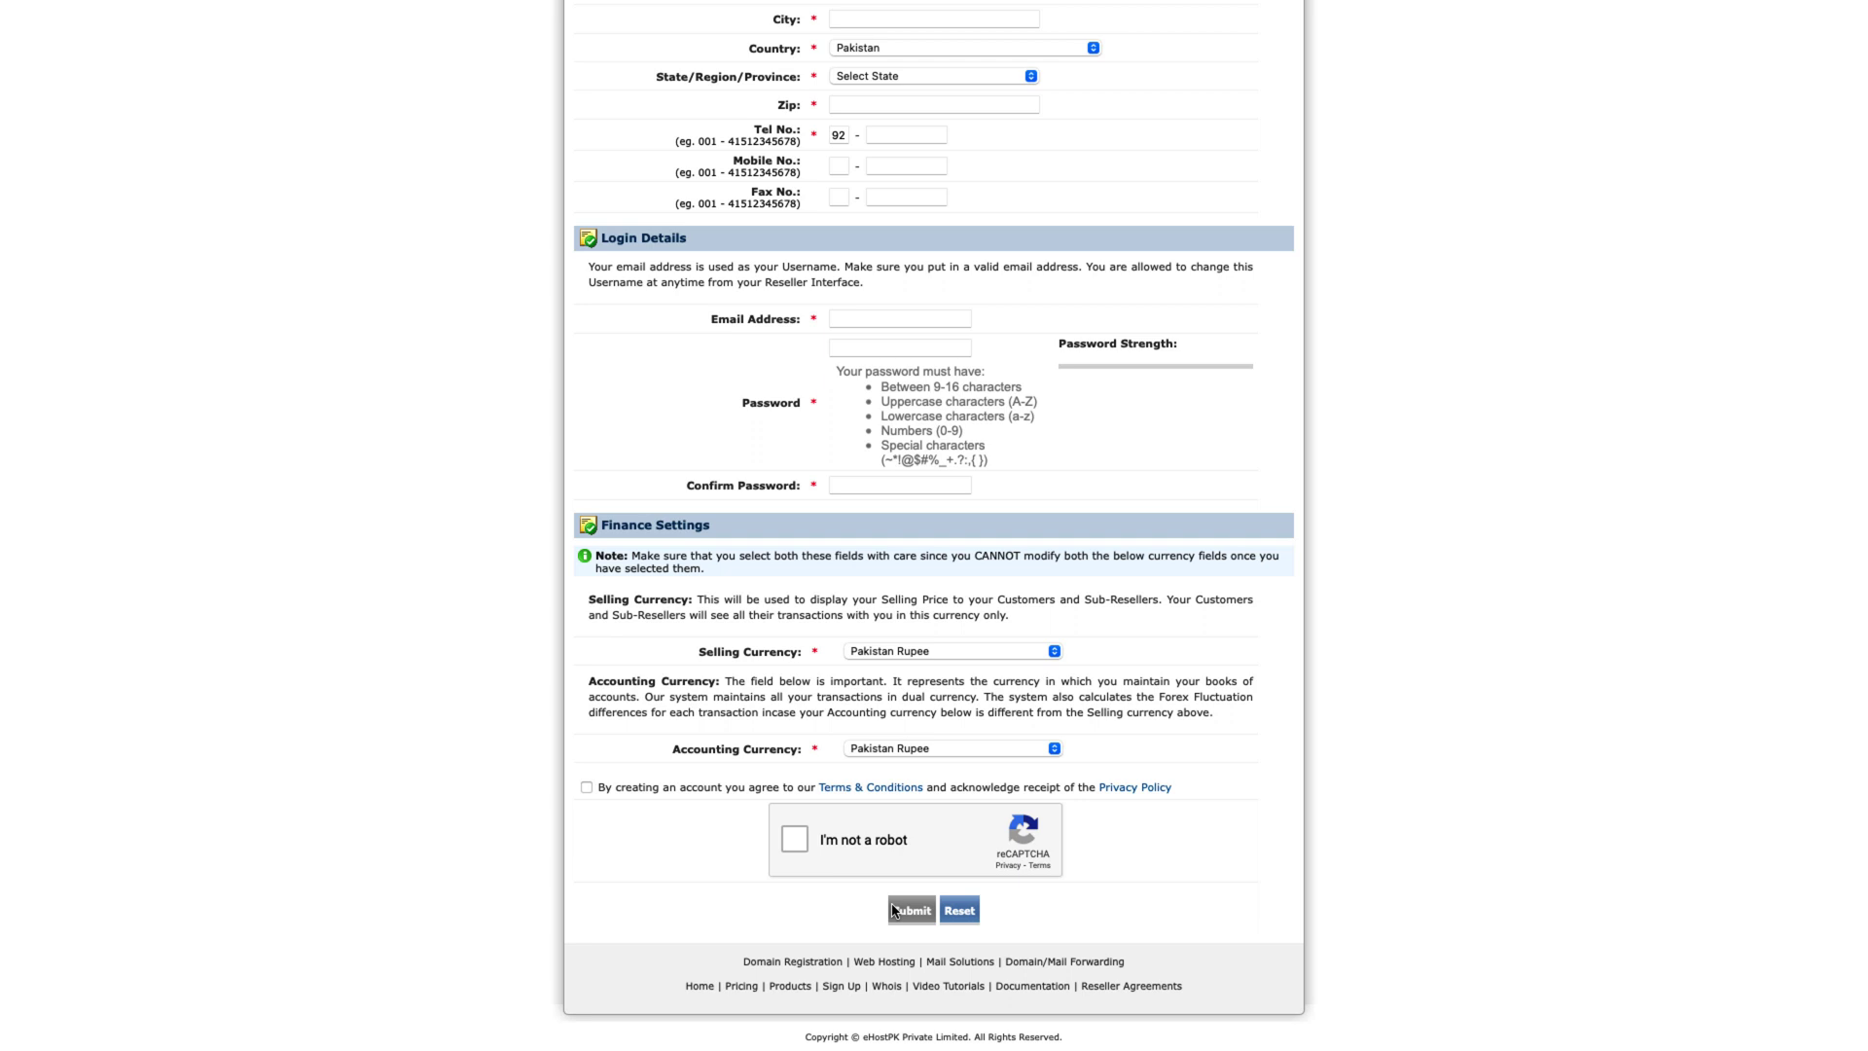
Step: Open the API settings in the eHostPK reseller admin area
{"action": "left_click", "coordinate": [1311, 755]}
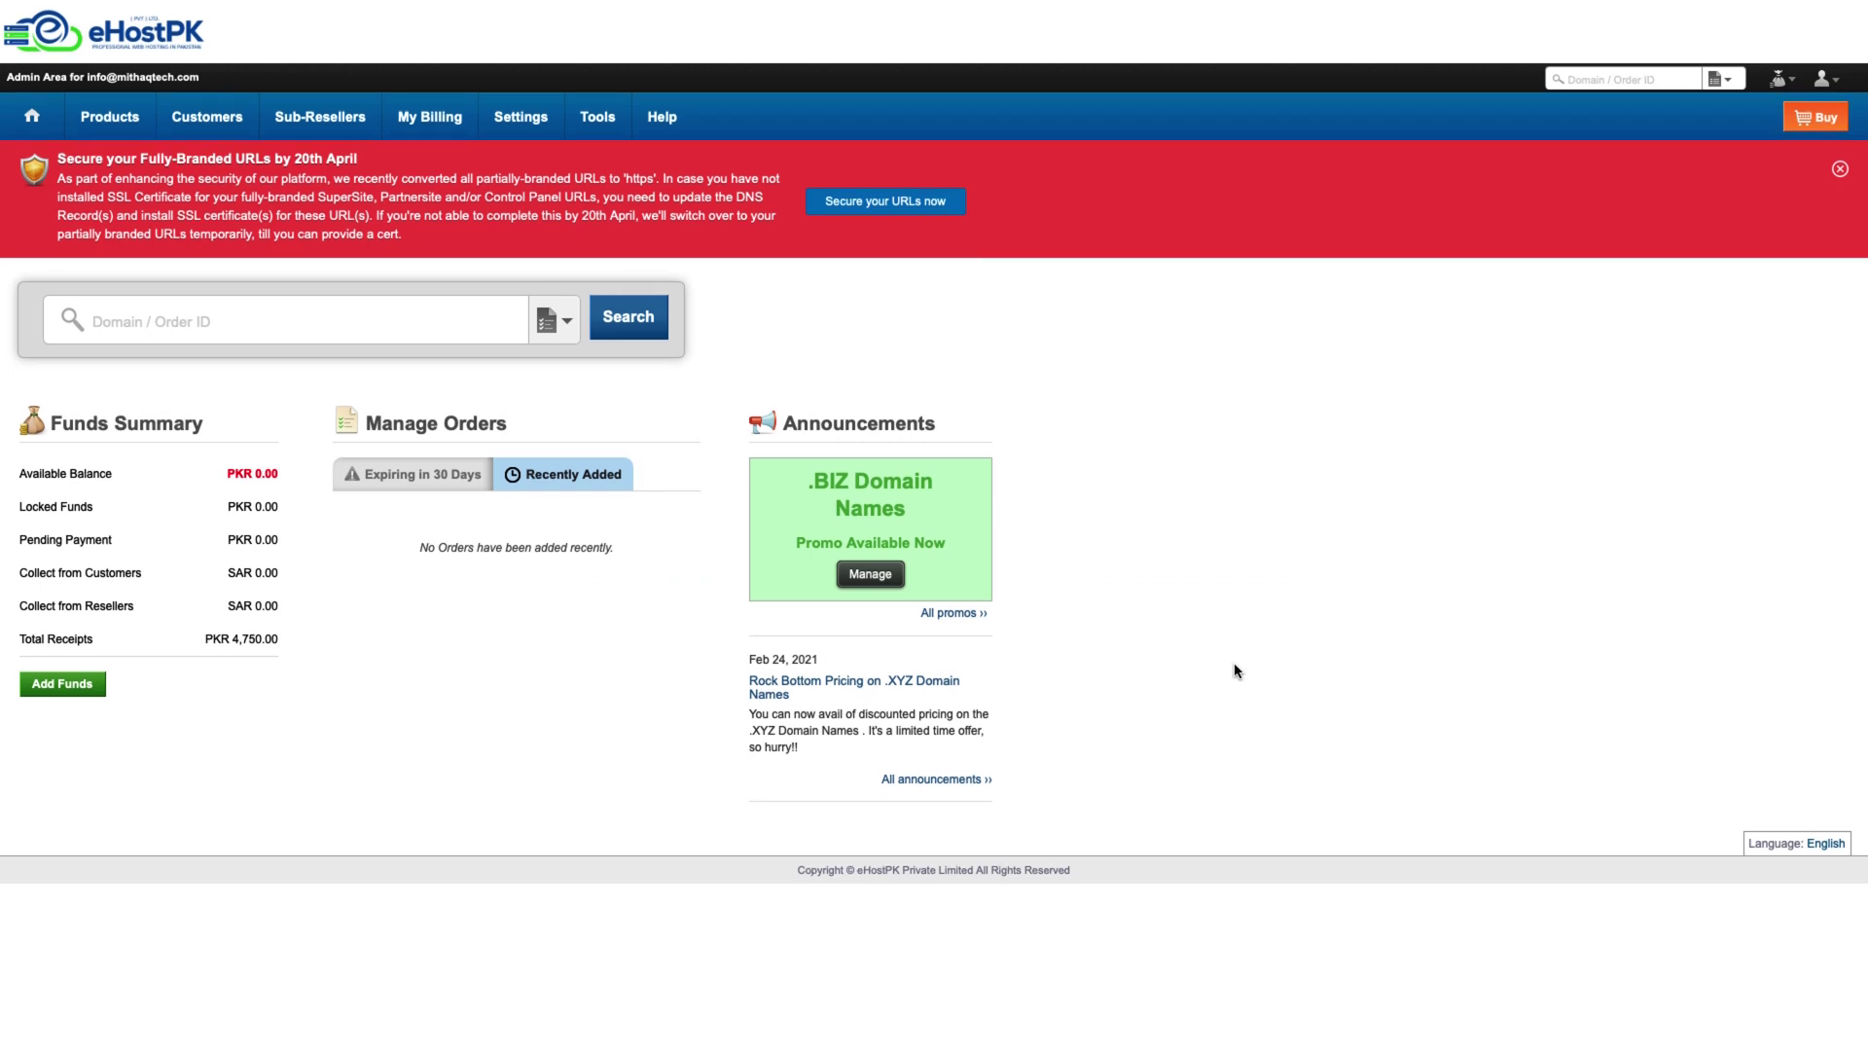
{"action": "mouse_move", "coordinate": [526, 136]}
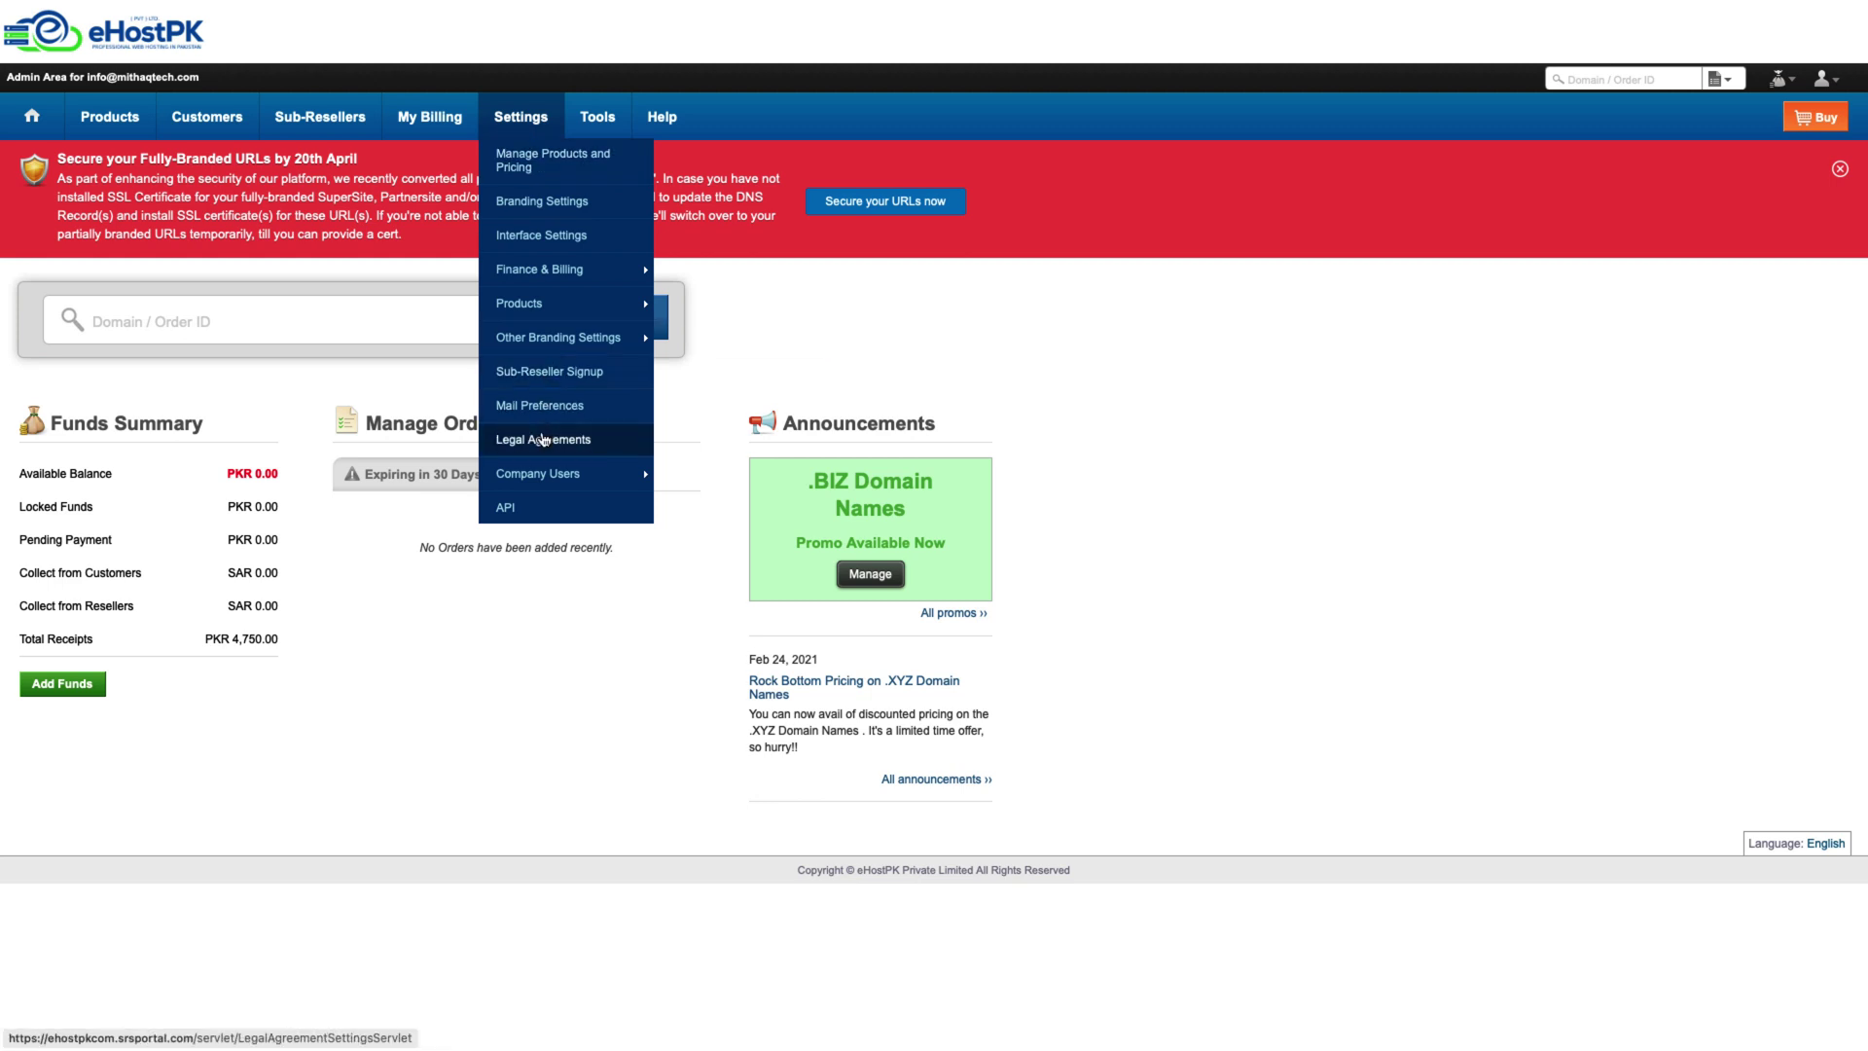
{"action": "left_click", "coordinate": [545, 504]}
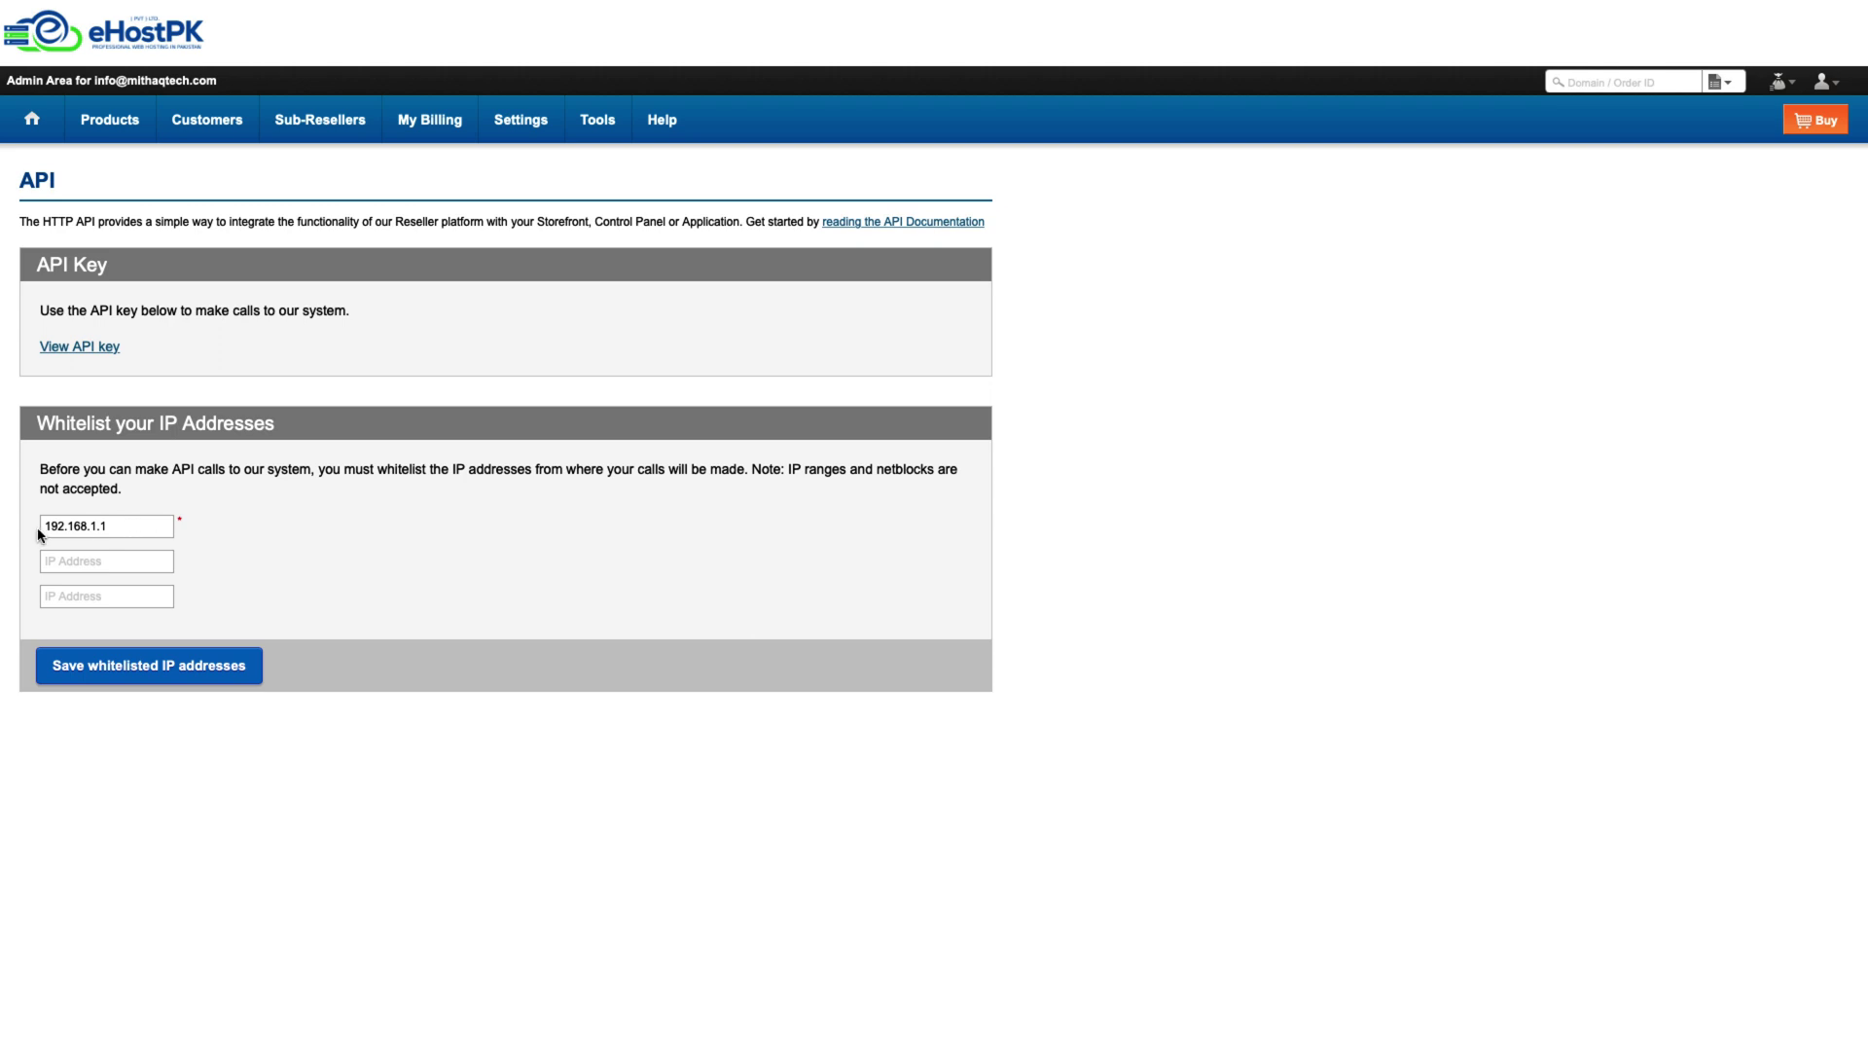
Step: Reveal the reseller account's API key and copy it to the clipboard
{"action": "left_click", "coordinate": [85, 350]}
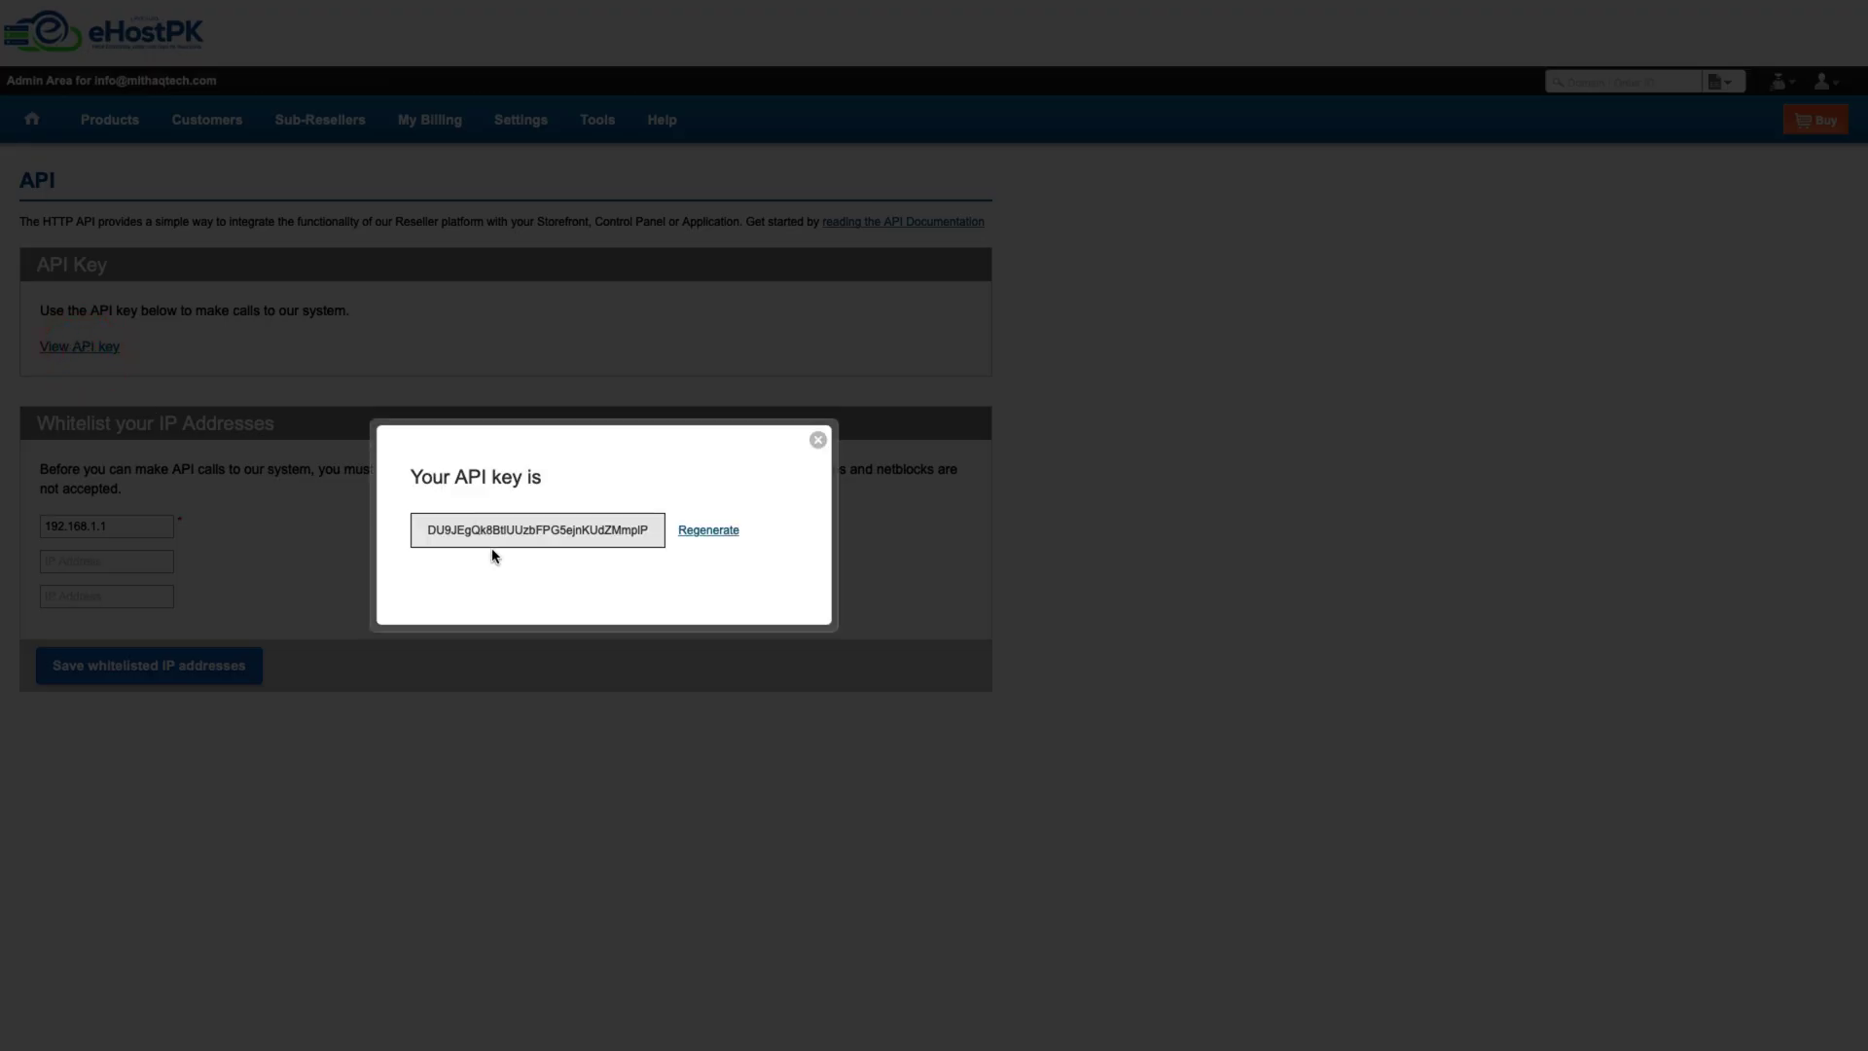
{"action": "left_click", "coordinate": [506, 533]}
{"action": "right_click", "coordinate": [506, 532]}
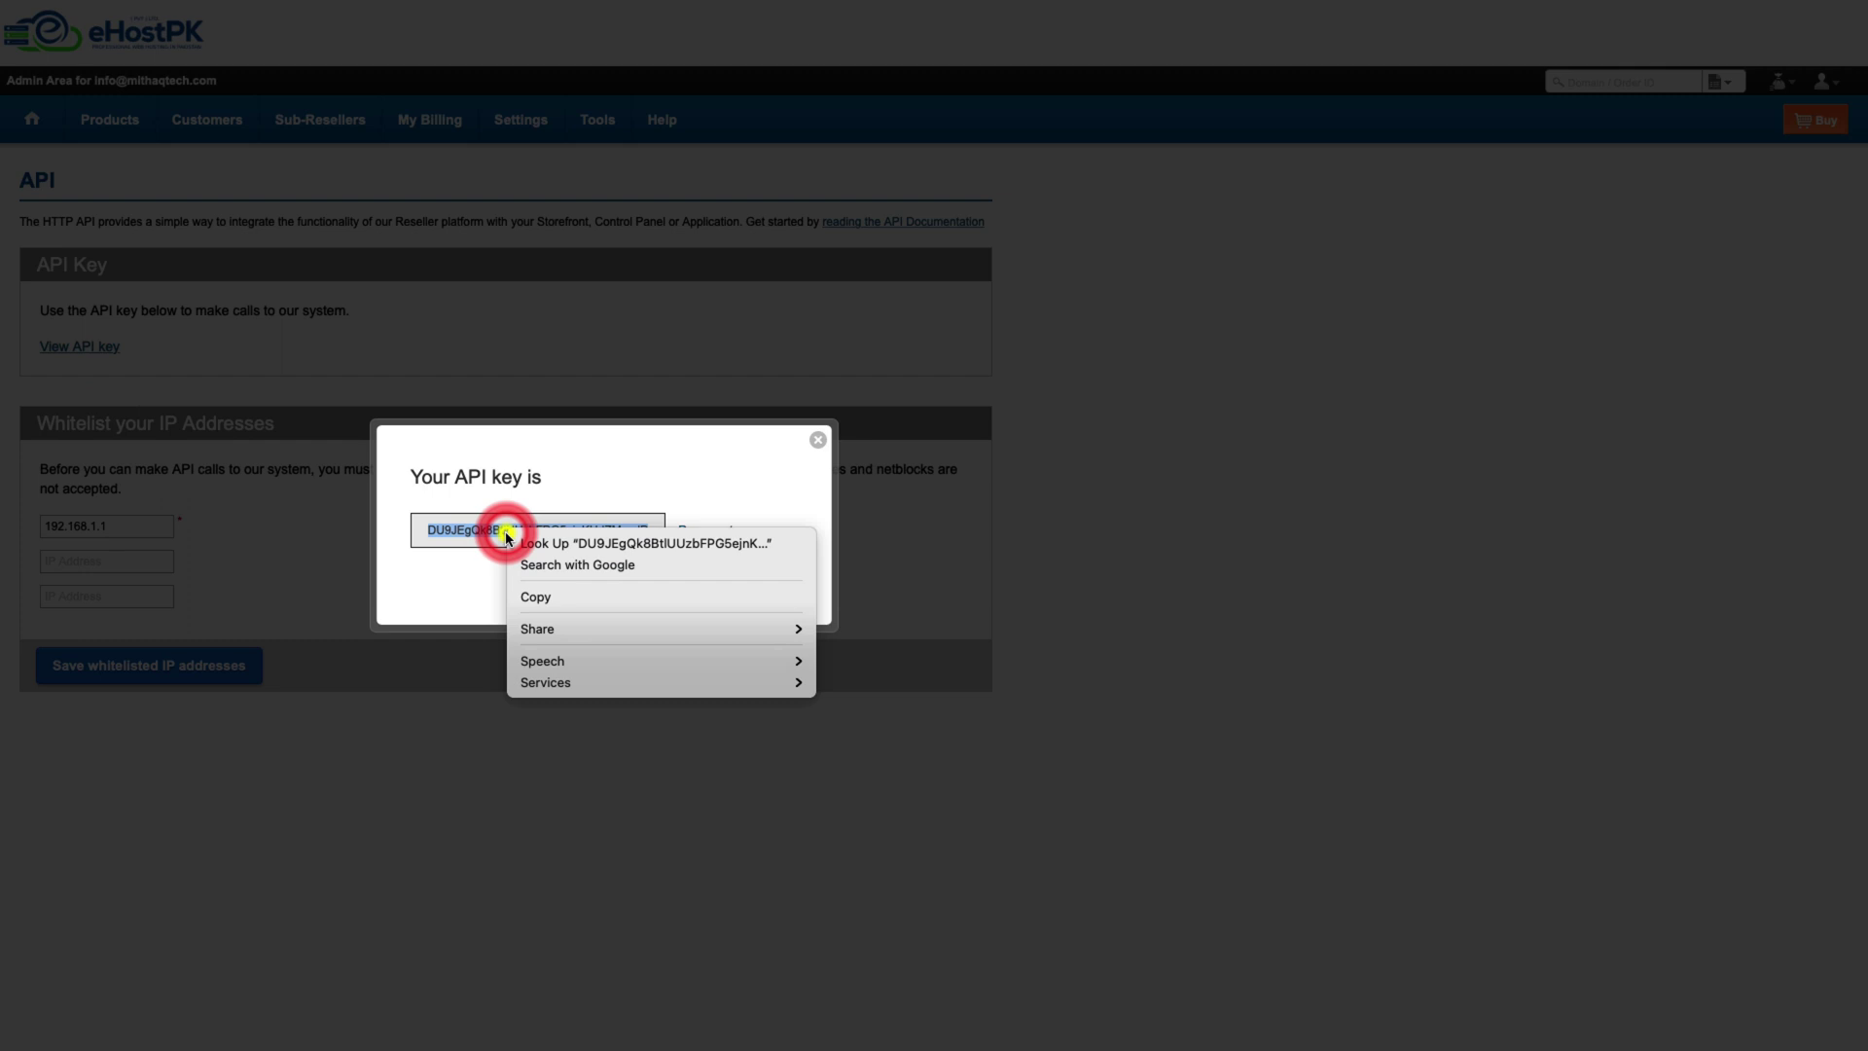
{"action": "left_click", "coordinate": [543, 597]}
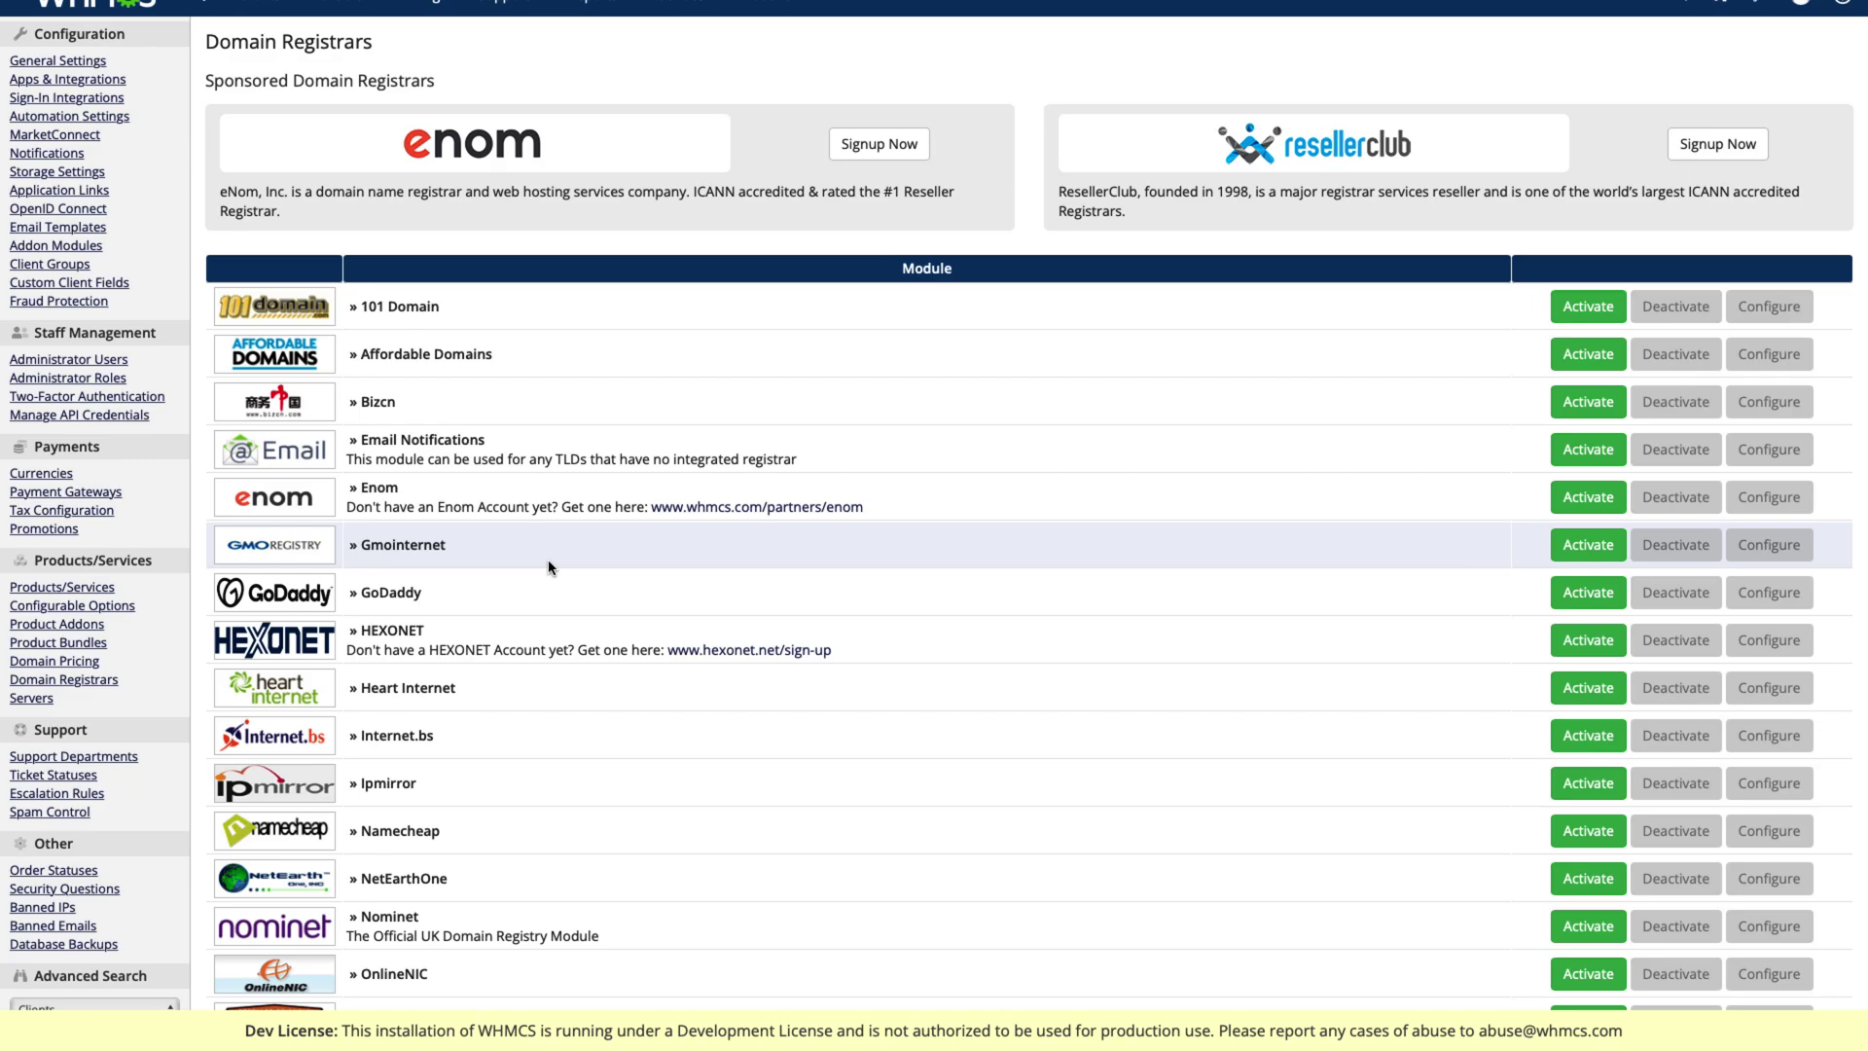
Step: Activate the StarGate/UK2 registrar module in WHMCS and paste the copied API key into its APIKey field
{"action": "scroll", "coordinate": [1042, 615], "scroll_direction": "down", "scroll_amount": 10}
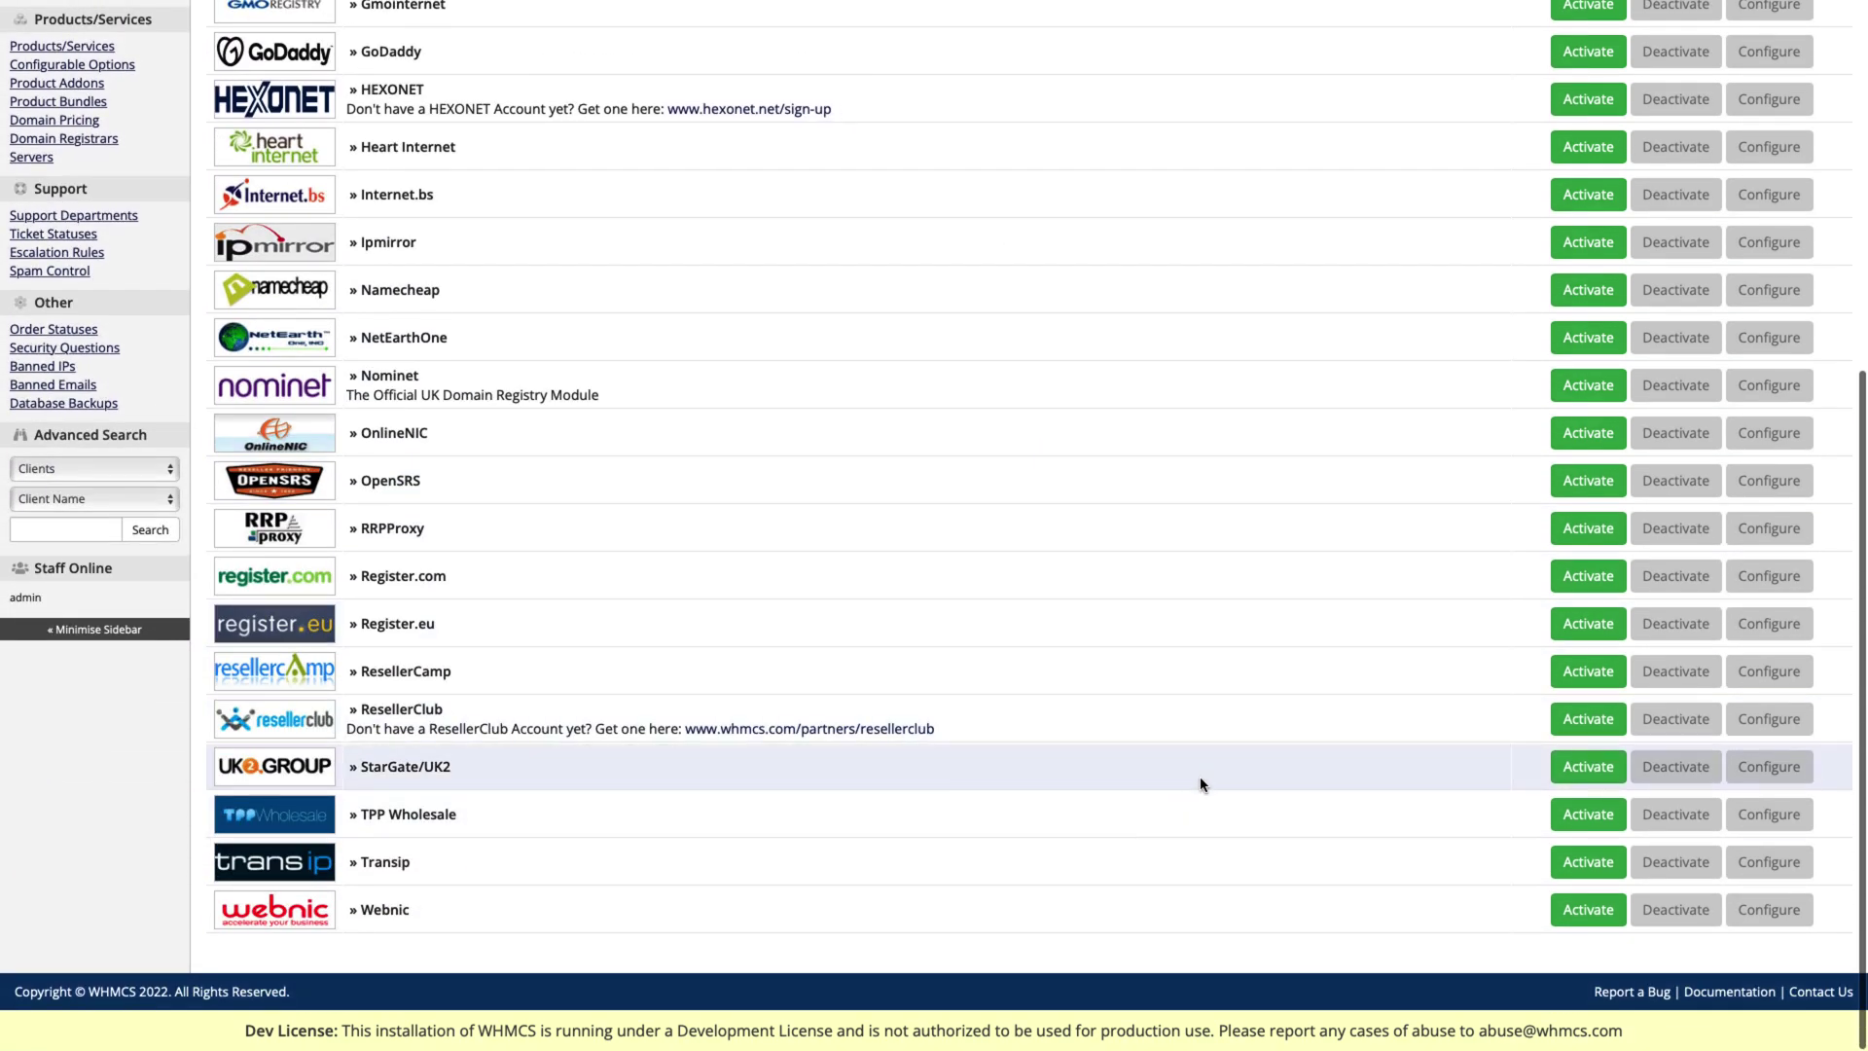
{"action": "left_click", "coordinate": [1590, 773]}
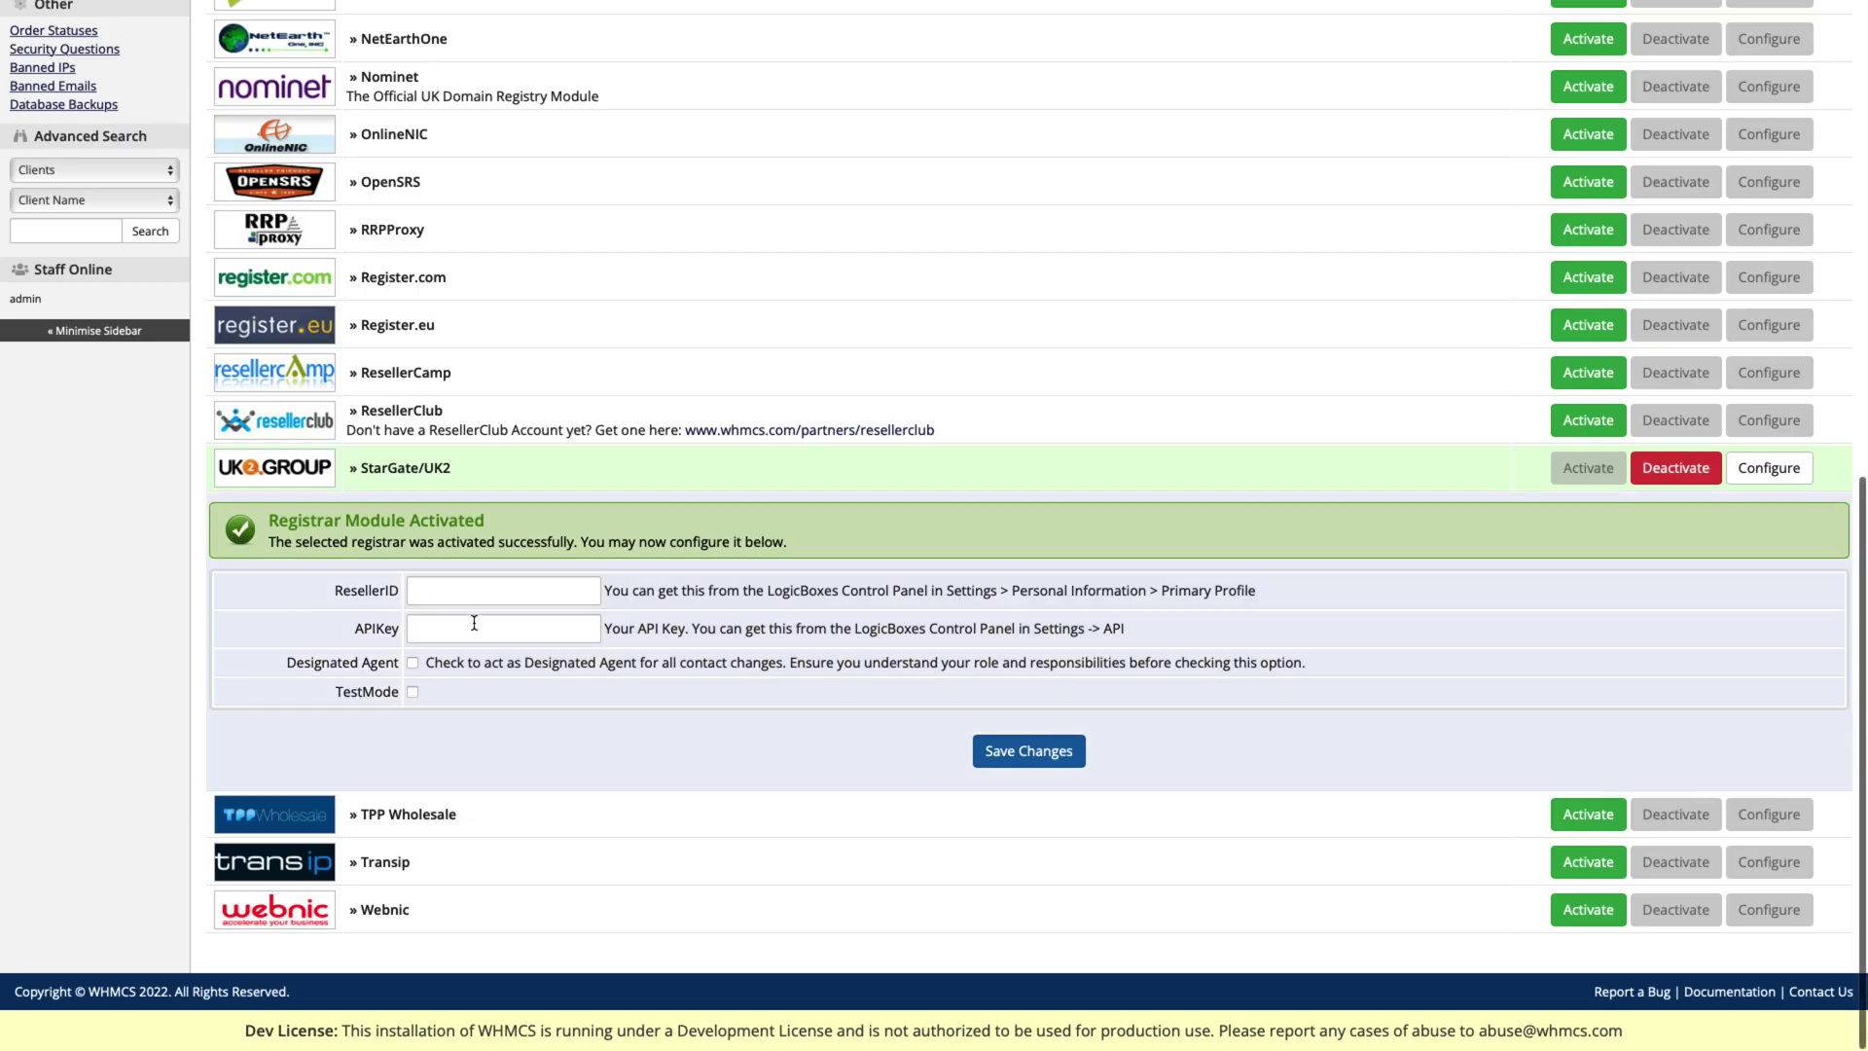
{"action": "left_click", "coordinate": [474, 623]}
{"action": "key", "text": "ctrl+v"}
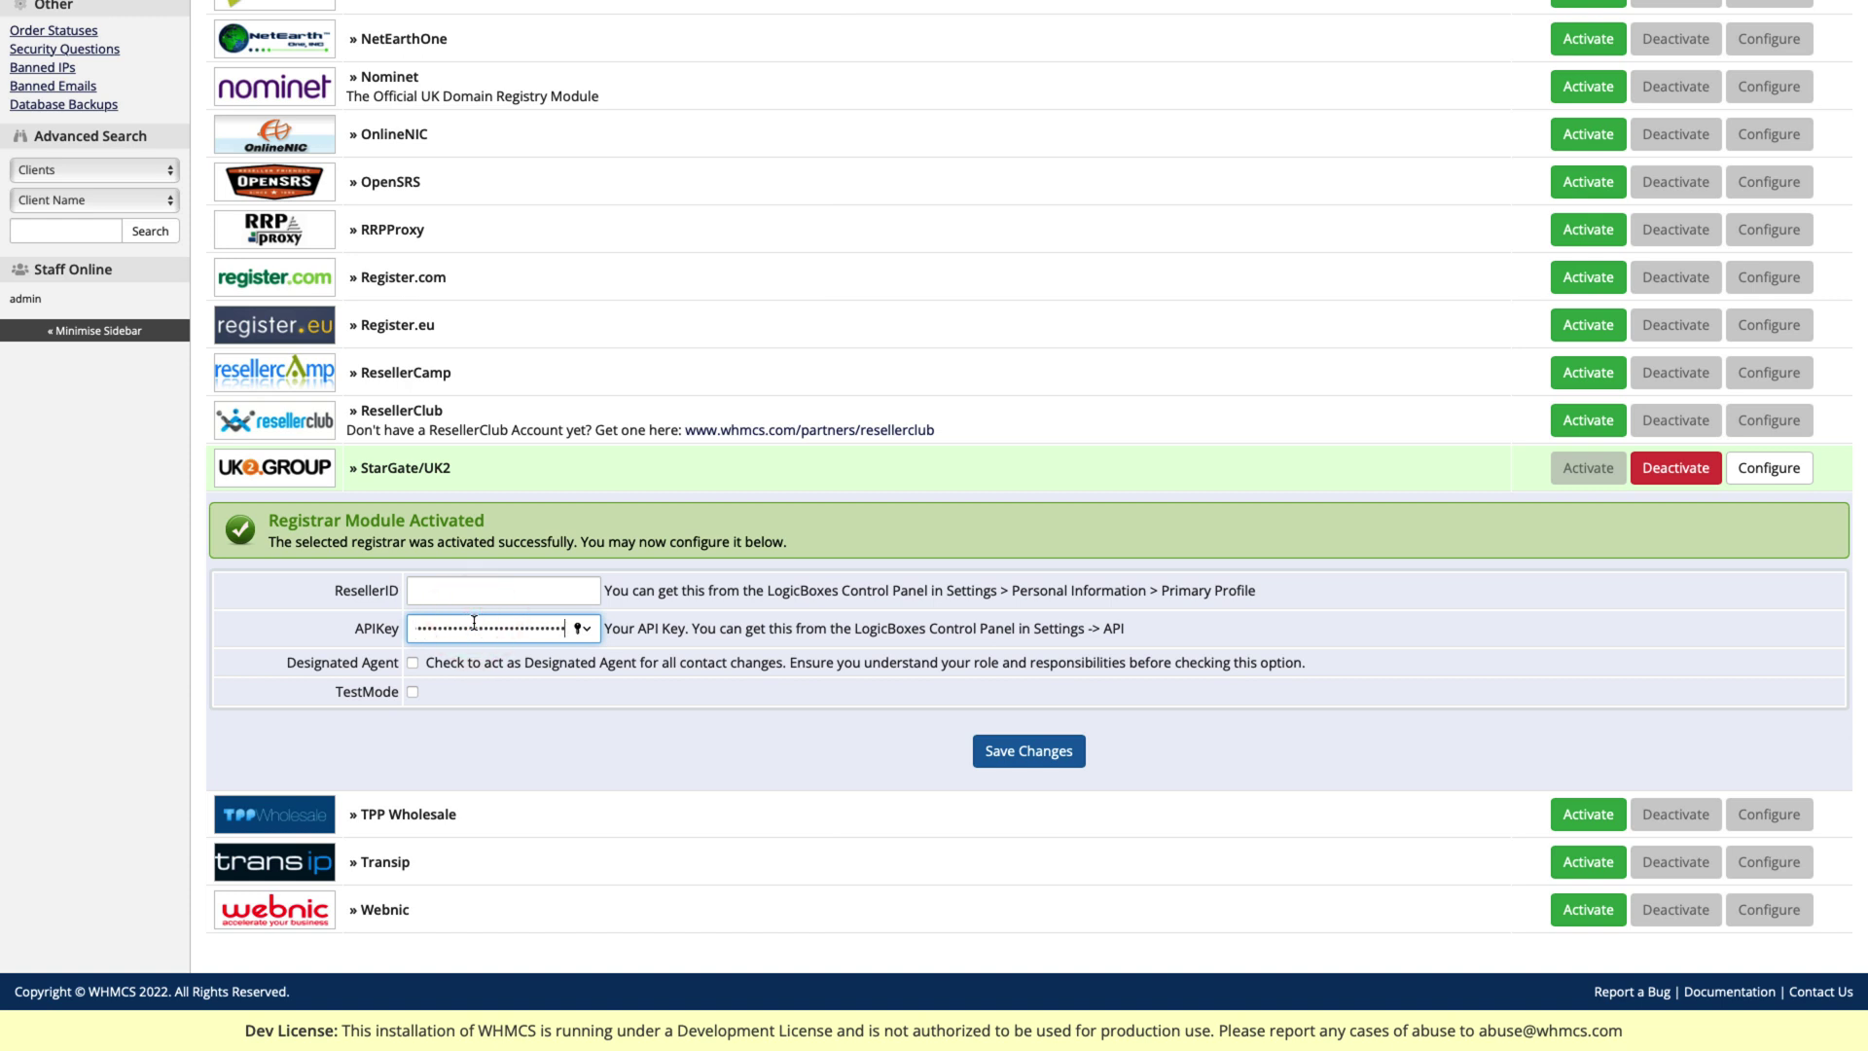
Step: Copy the reseller ID from the eHostPK account details and paste it into the StarGate/UK2 module's ResellerID field in WHMCS
{"action": "left_click", "coordinate": [474, 594]}
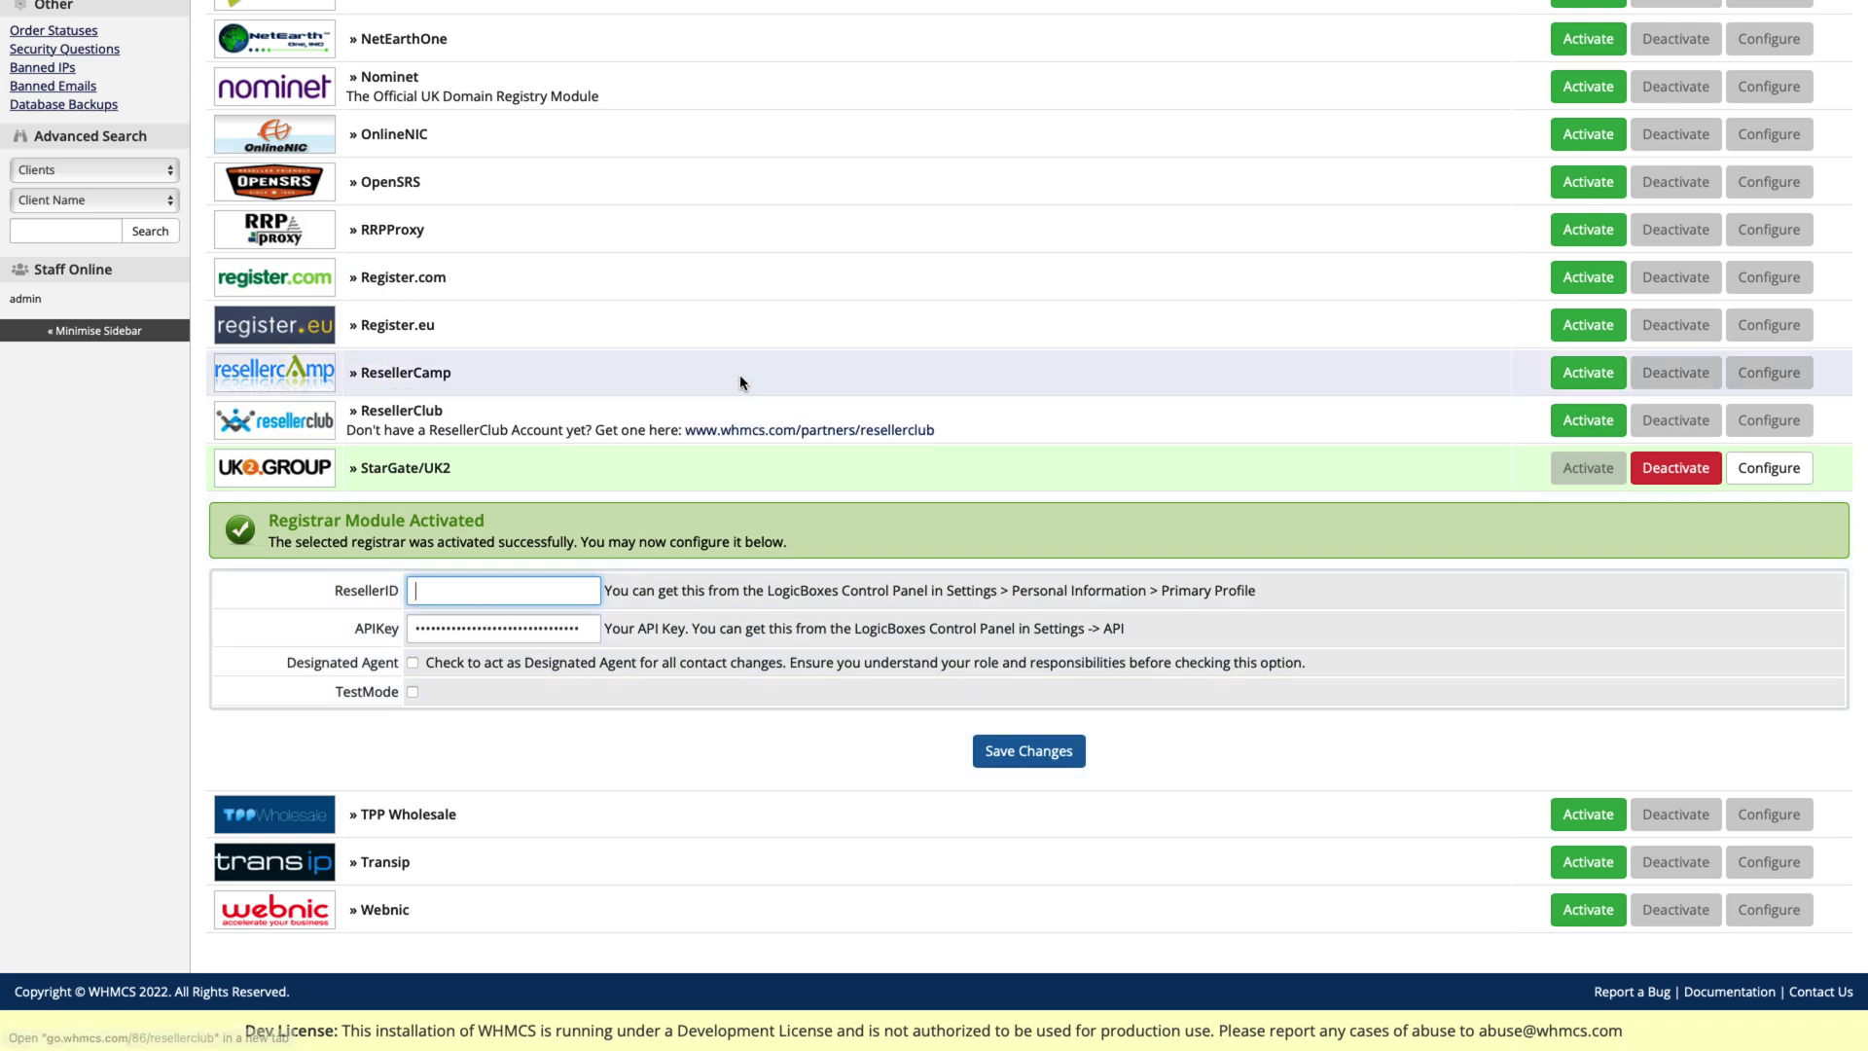
{"action": "left_click", "coordinate": [739, 377]}
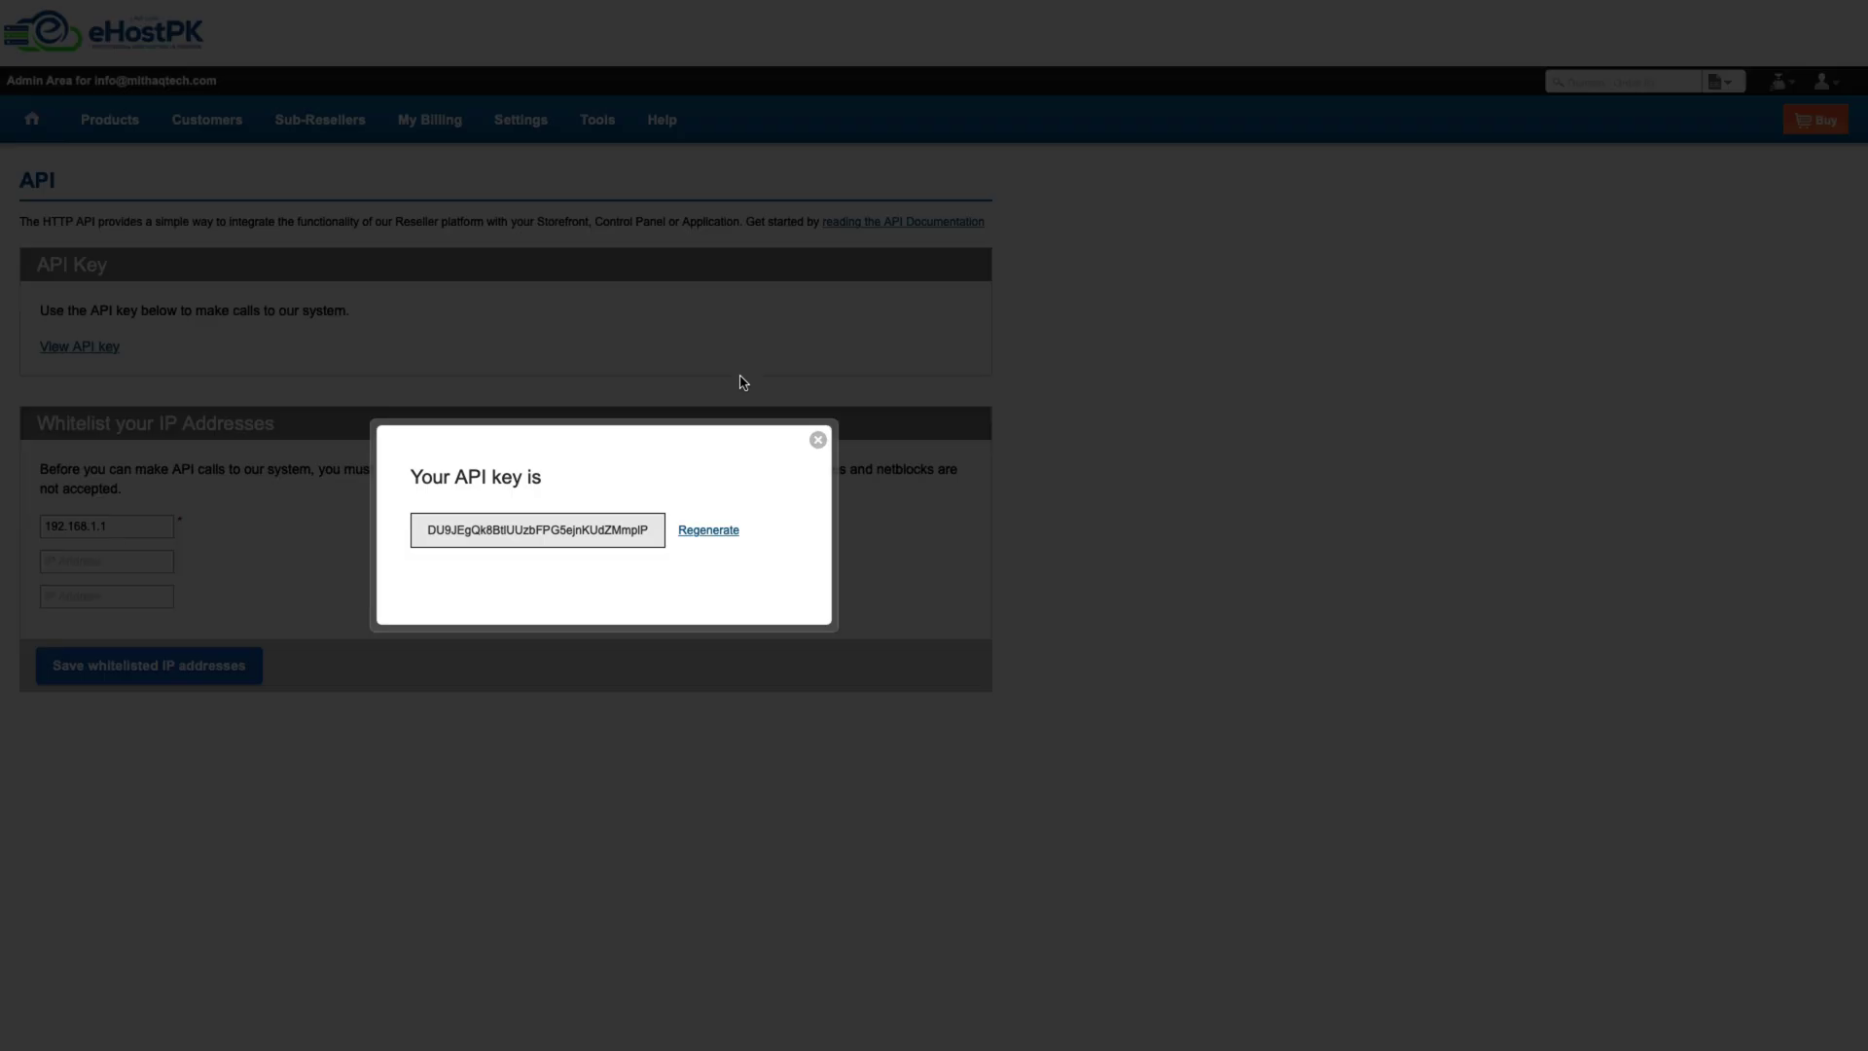
{"action": "left_click", "coordinate": [818, 440]}
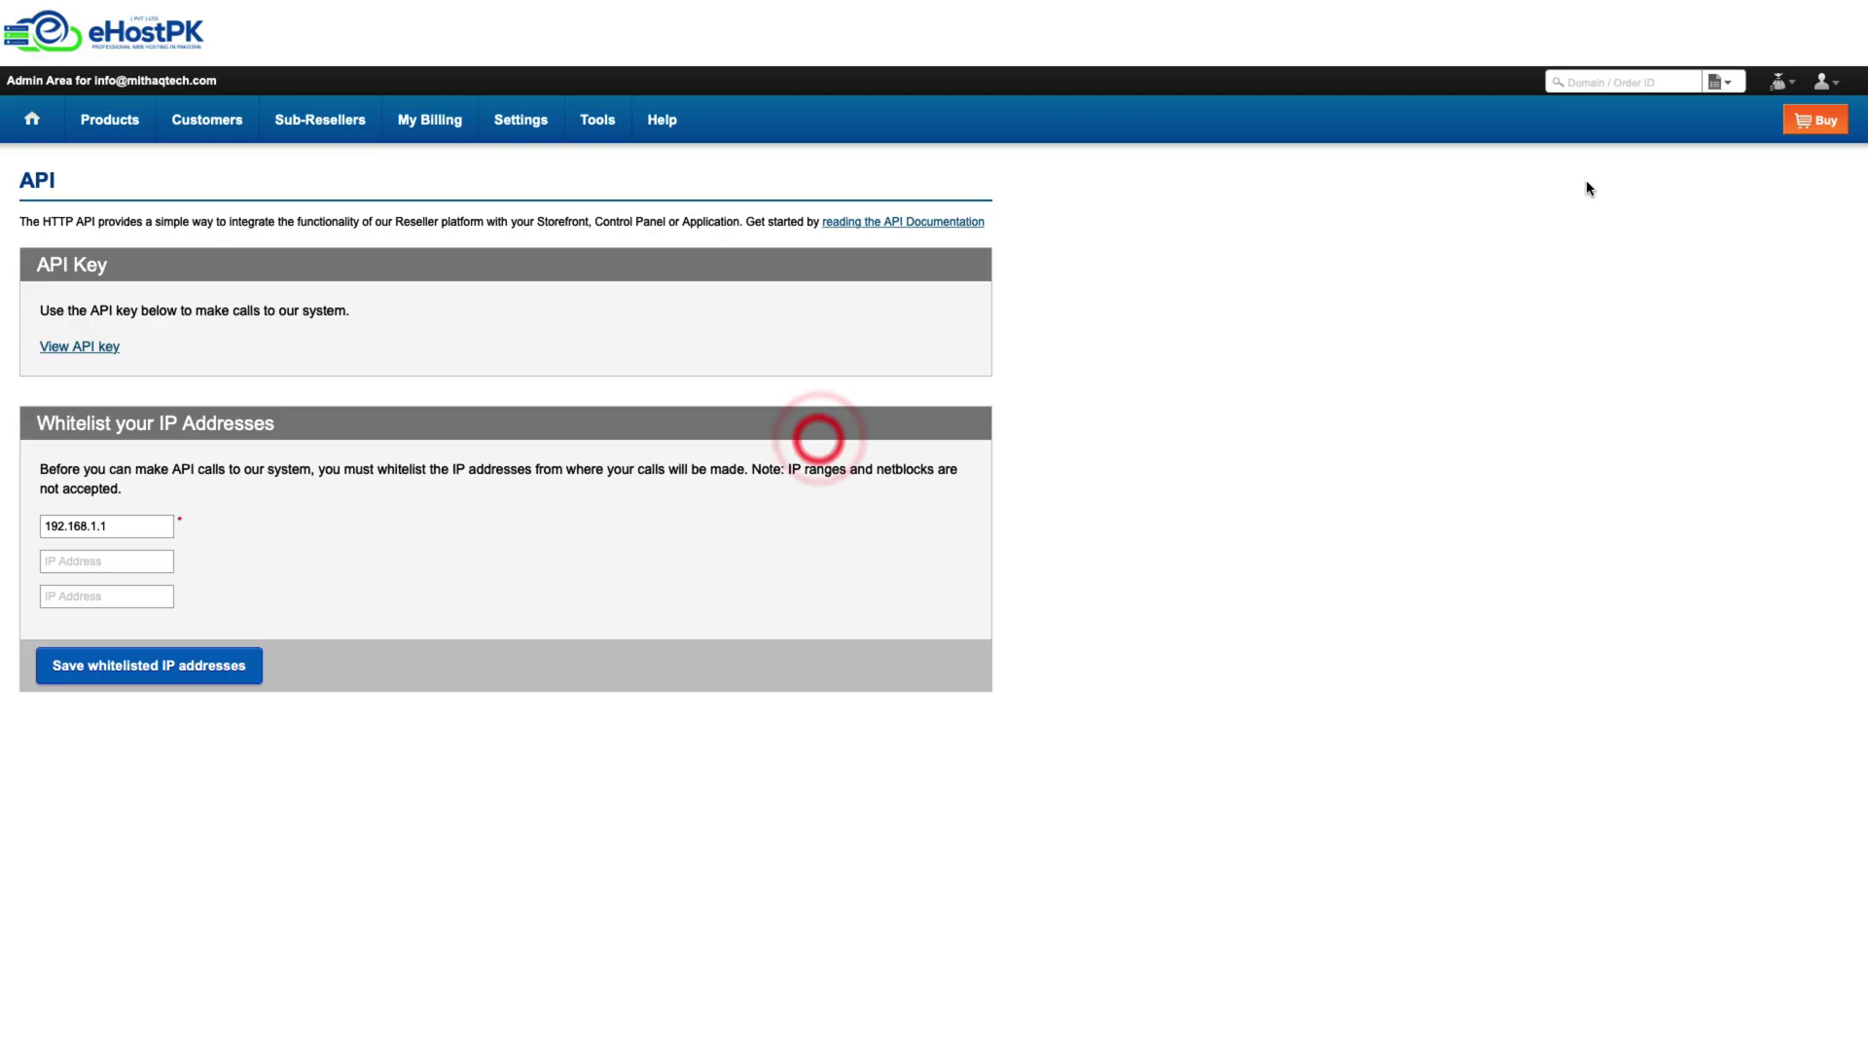
{"action": "left_click", "coordinate": [1823, 82]}
{"action": "double_click", "coordinate": [1765, 129]}
{"action": "key", "text": "ctrl+c"}
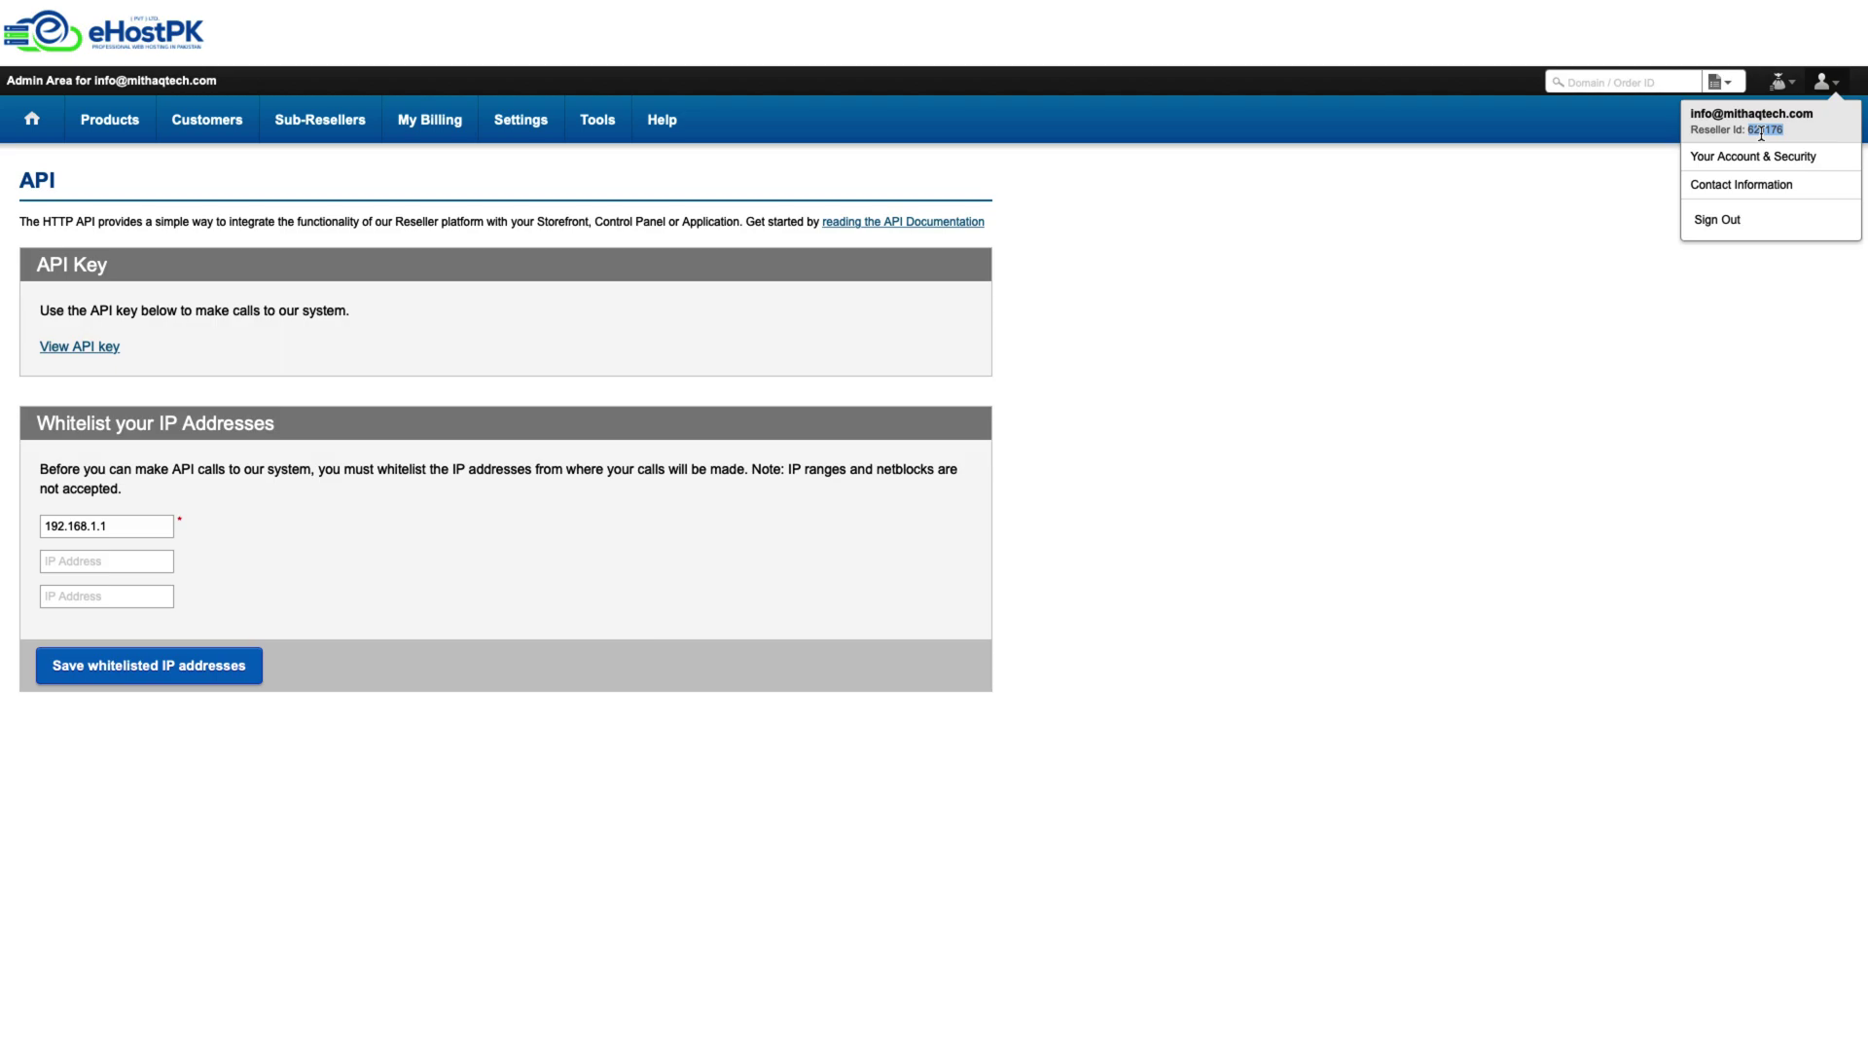
{"action": "key", "text": "alt+Tab"}
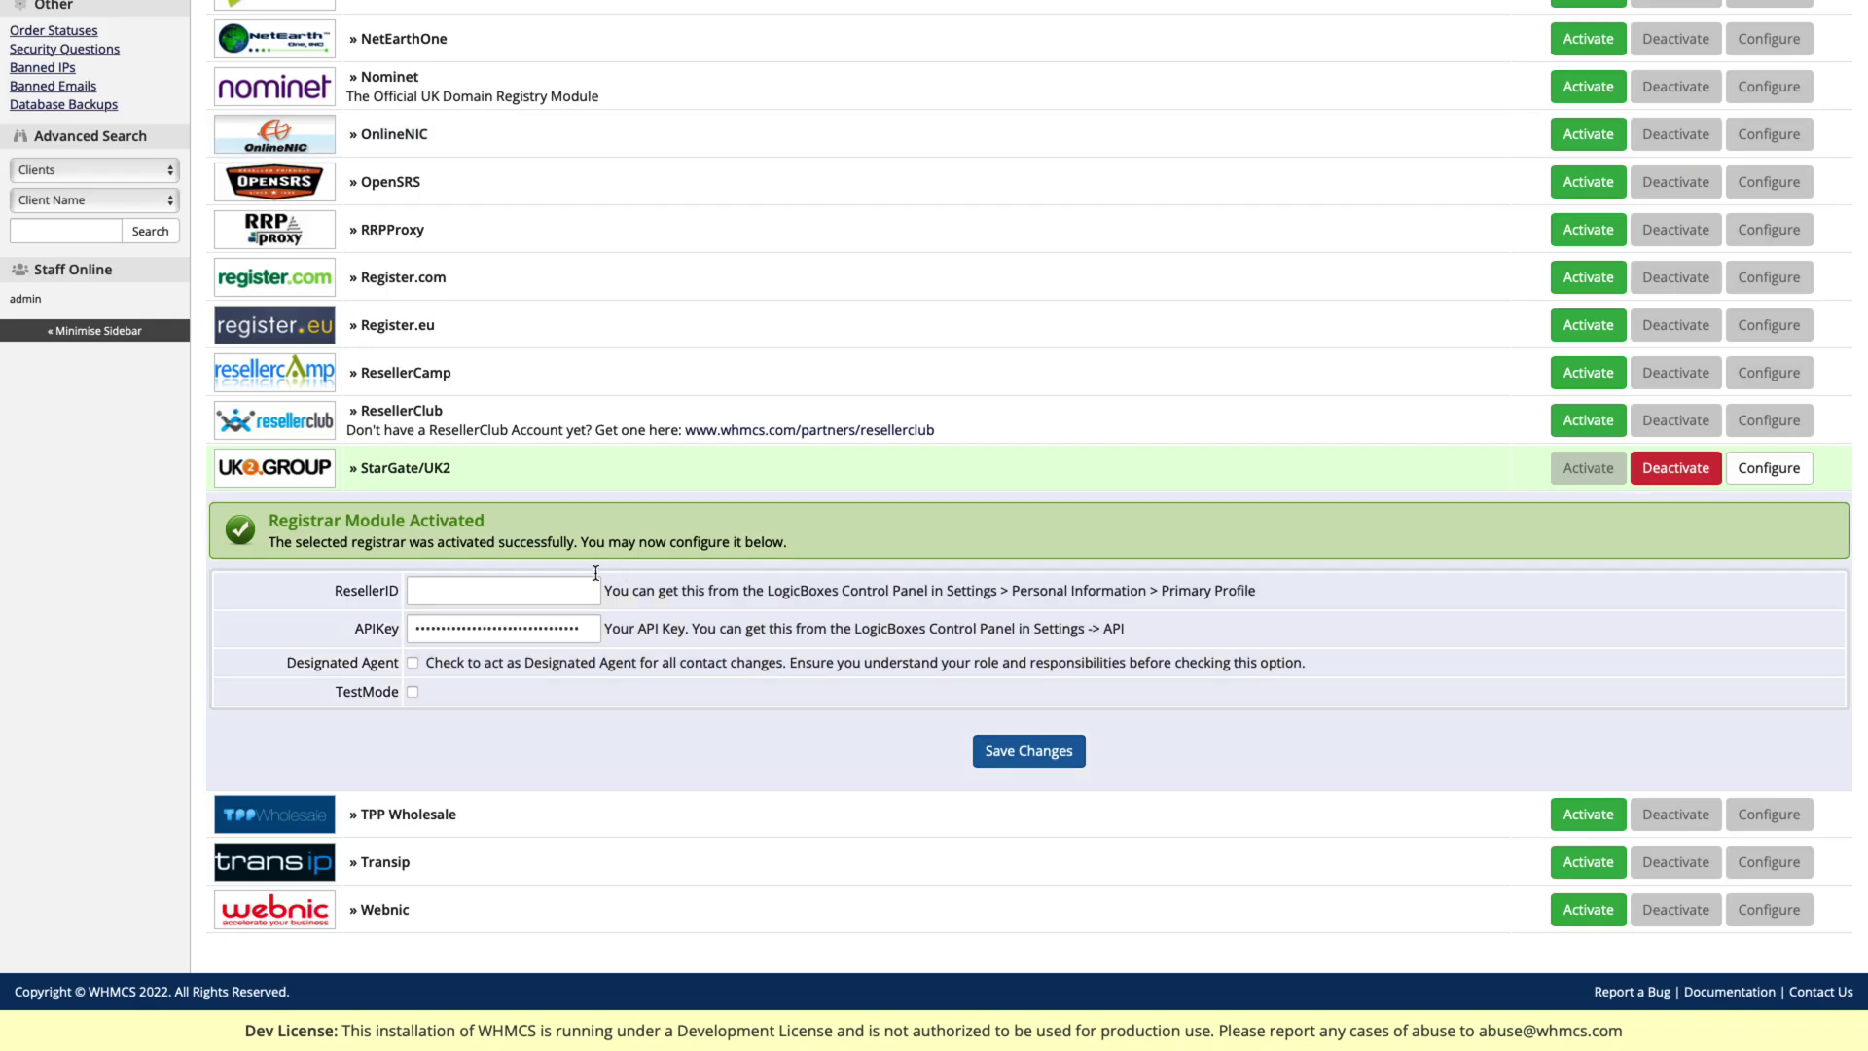
{"action": "left_click", "coordinate": [581, 583]}
{"action": "key", "text": "ctrl+v"}
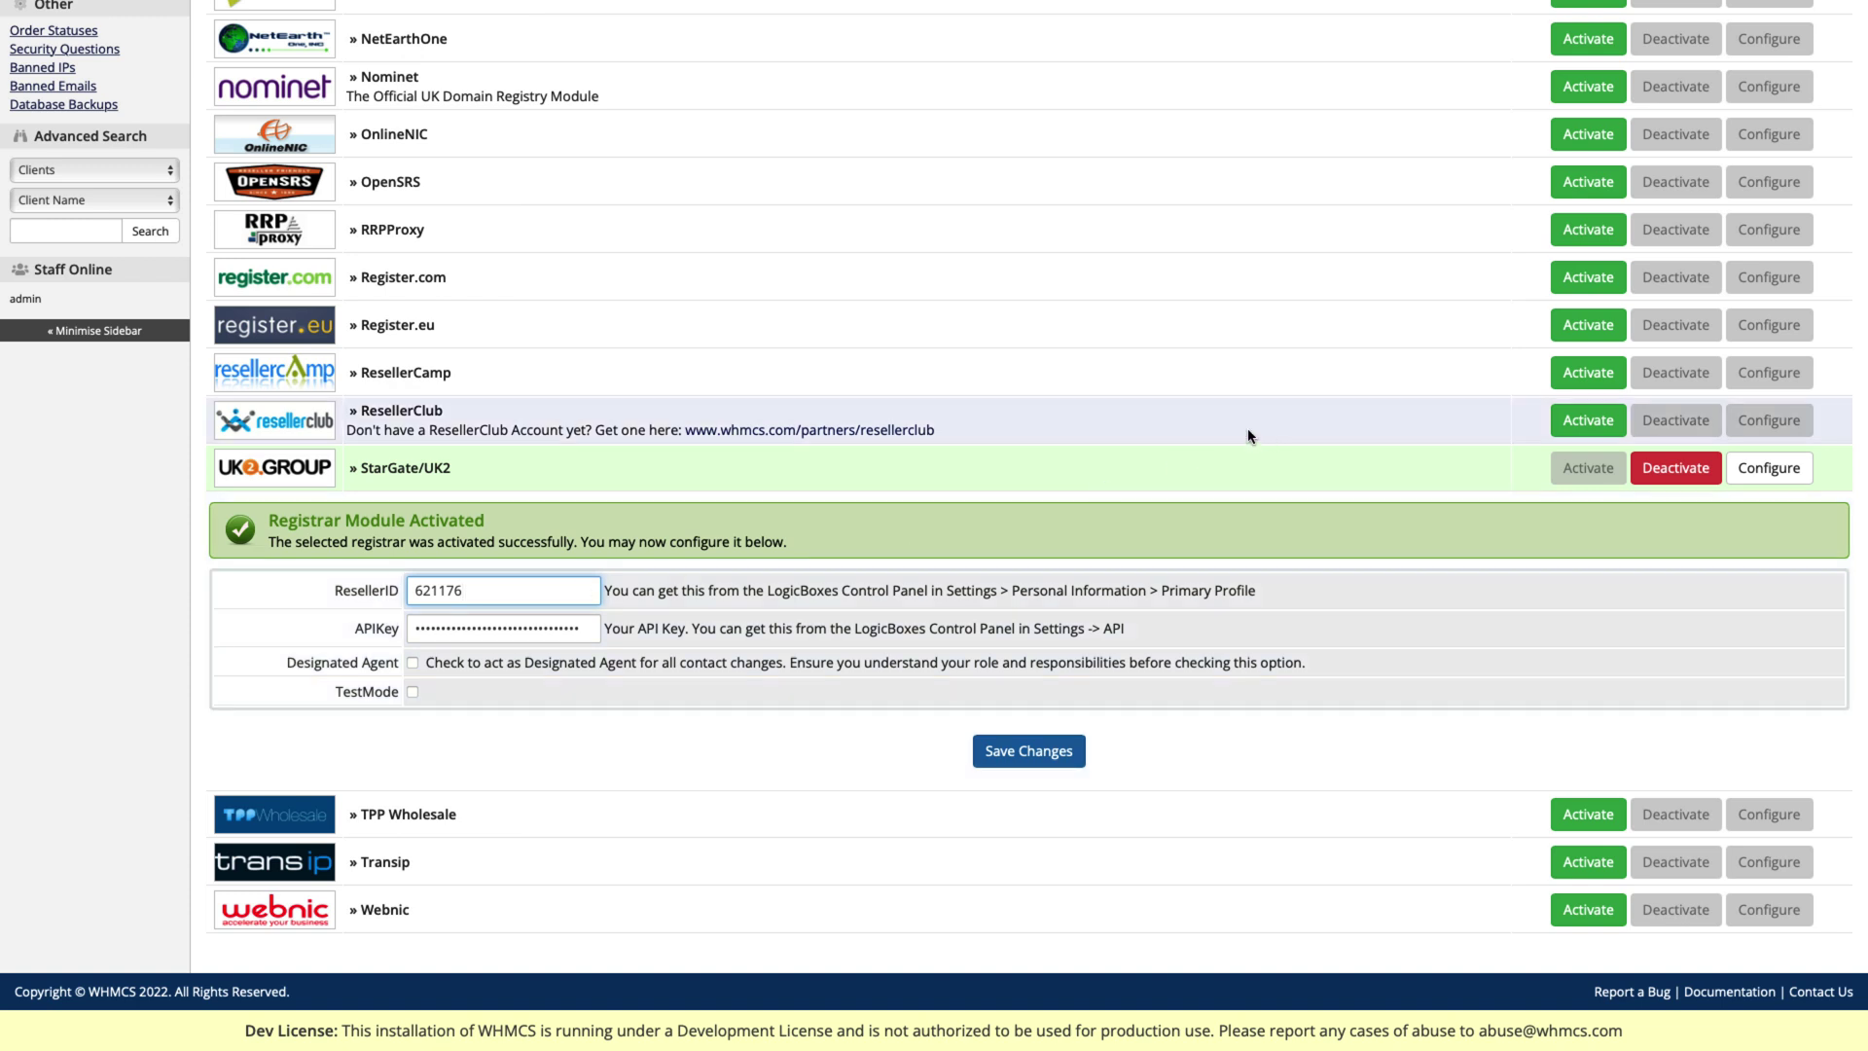
Step: Open the WHMCS License Information page in a new browser tab and switch to it
{"action": "scroll", "coordinate": [1254, 436], "scroll_direction": "up", "scroll_amount": 10}
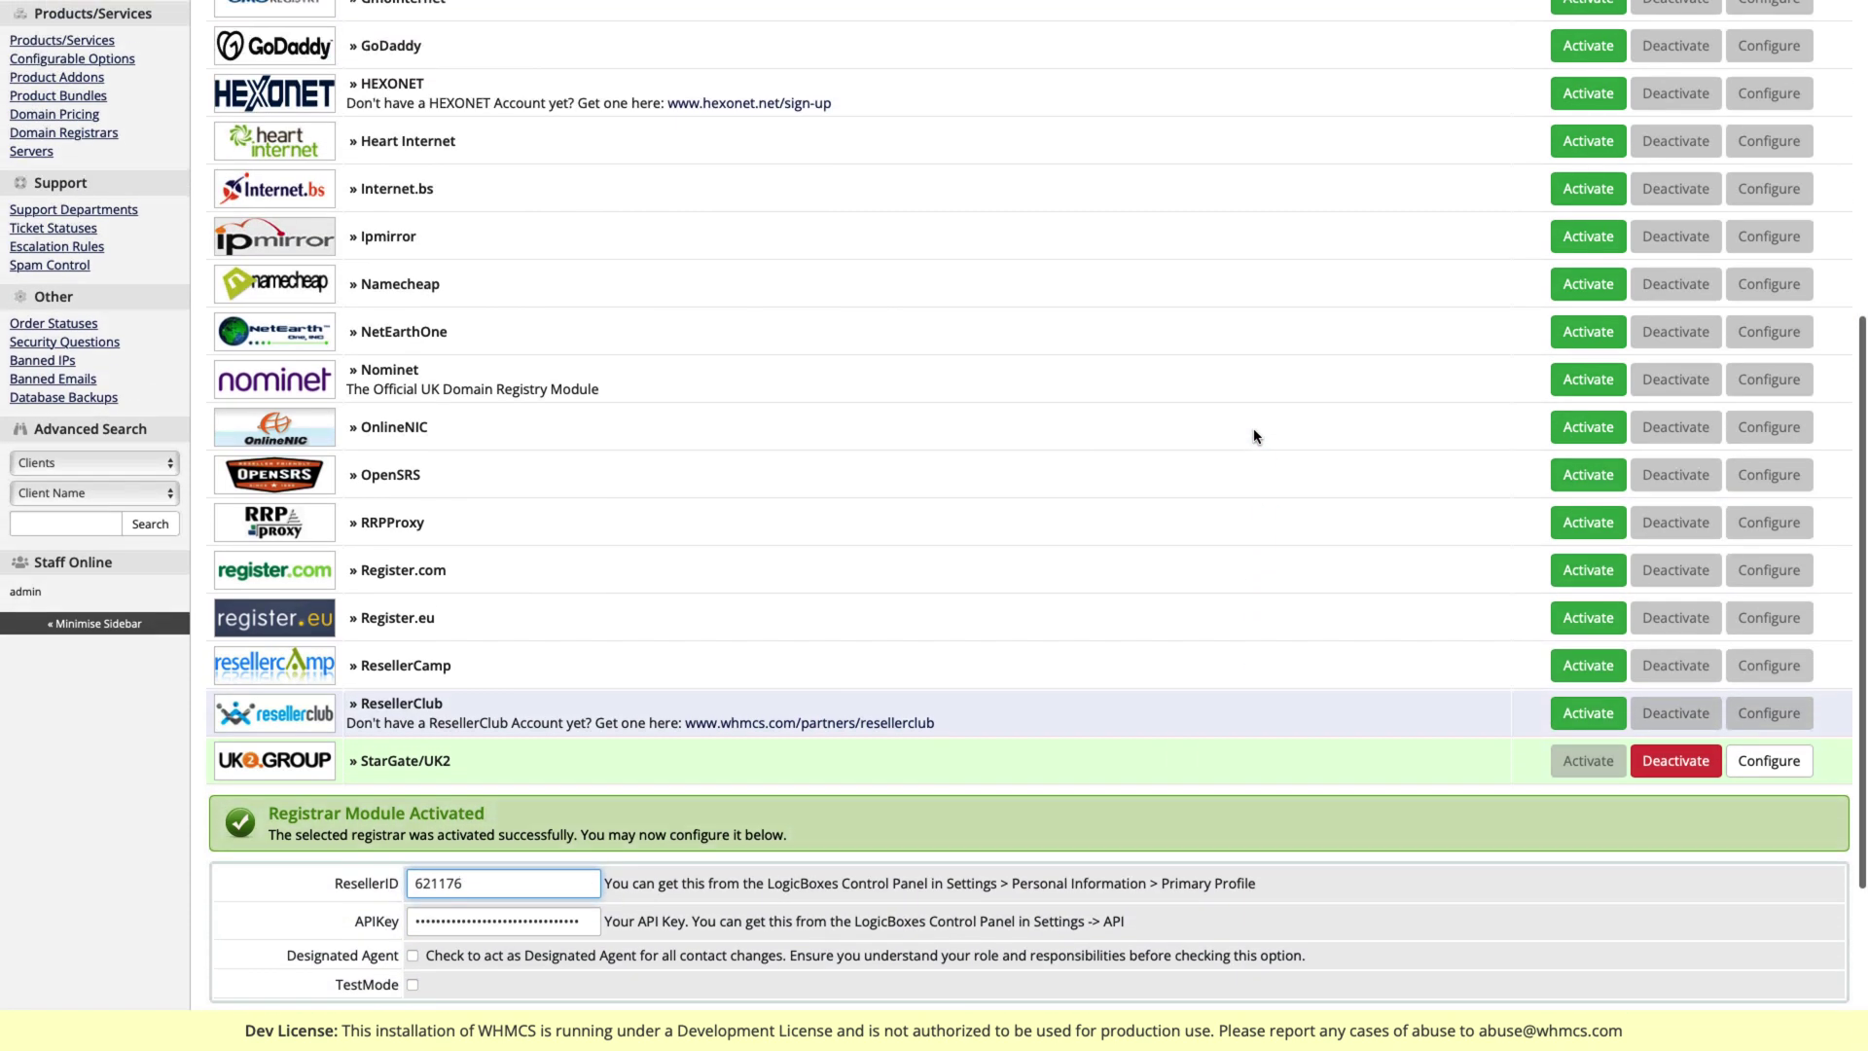
{"action": "scroll", "coordinate": [1254, 436], "scroll_direction": "up", "scroll_amount": 1}
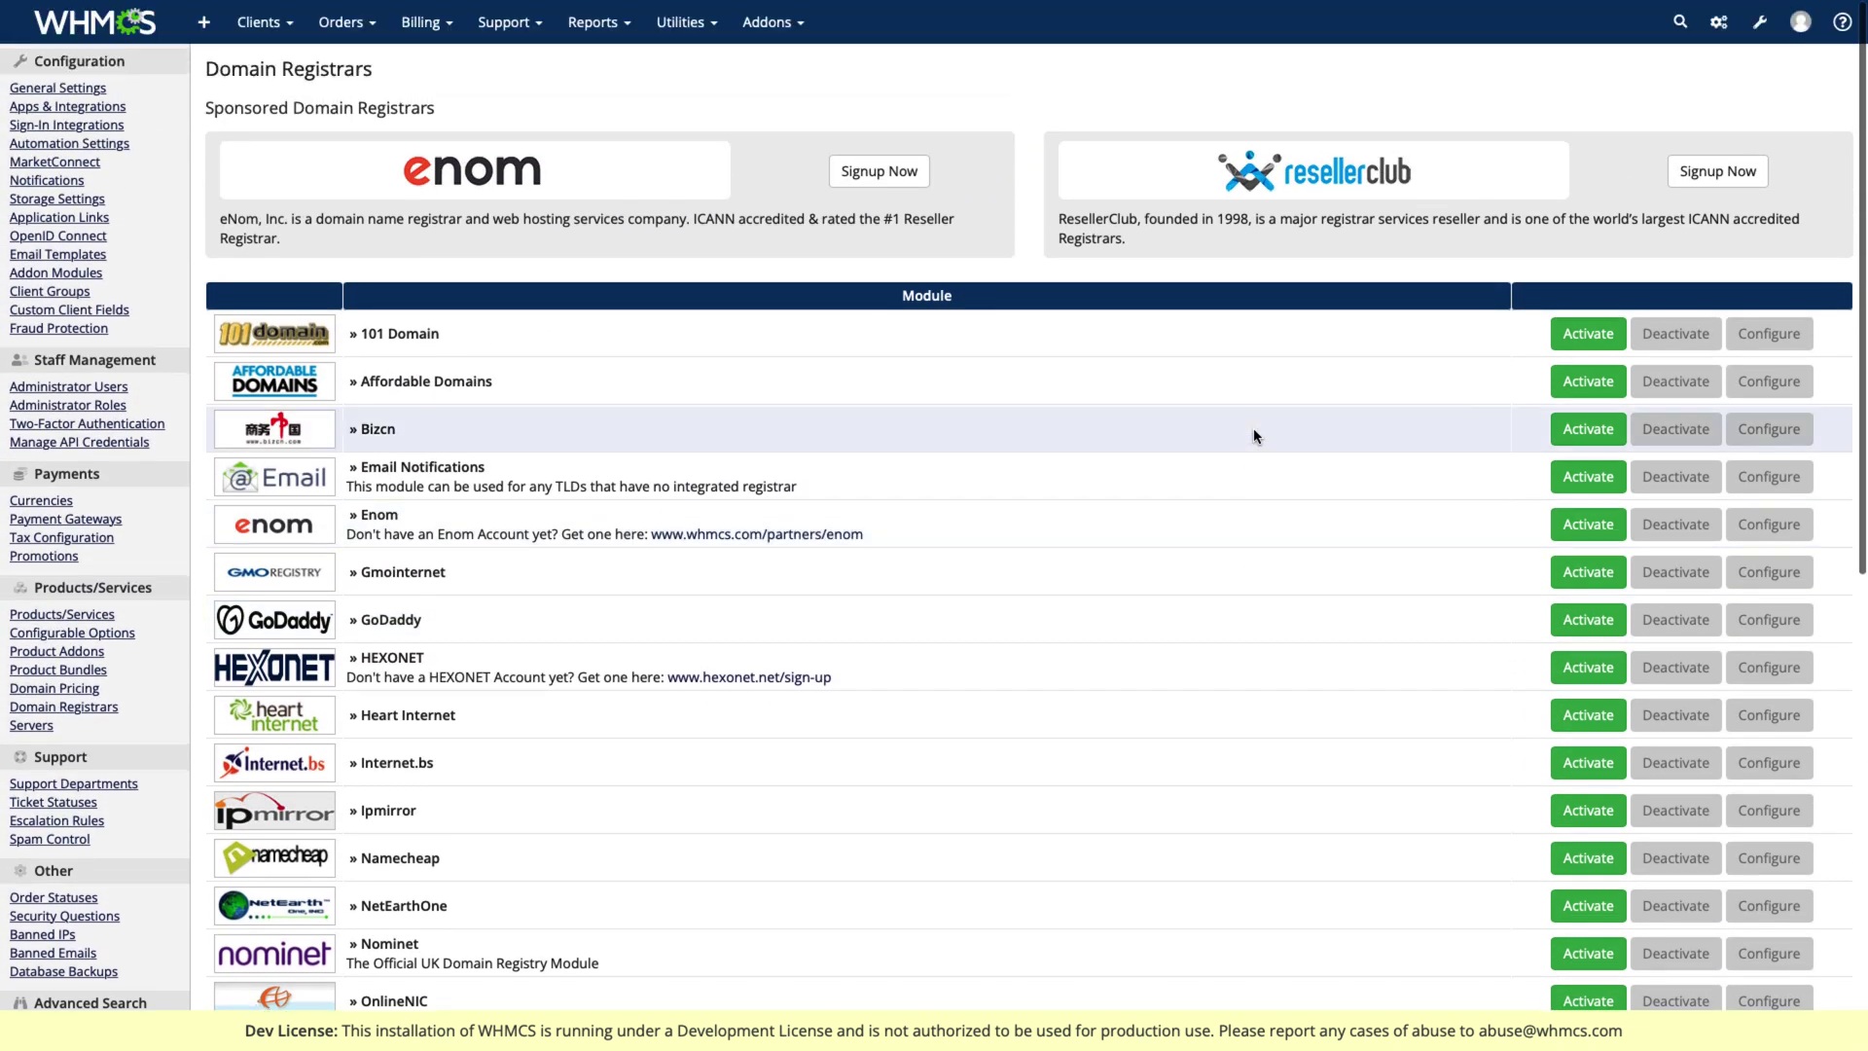
{"action": "mouse_move", "coordinate": [1812, 36]}
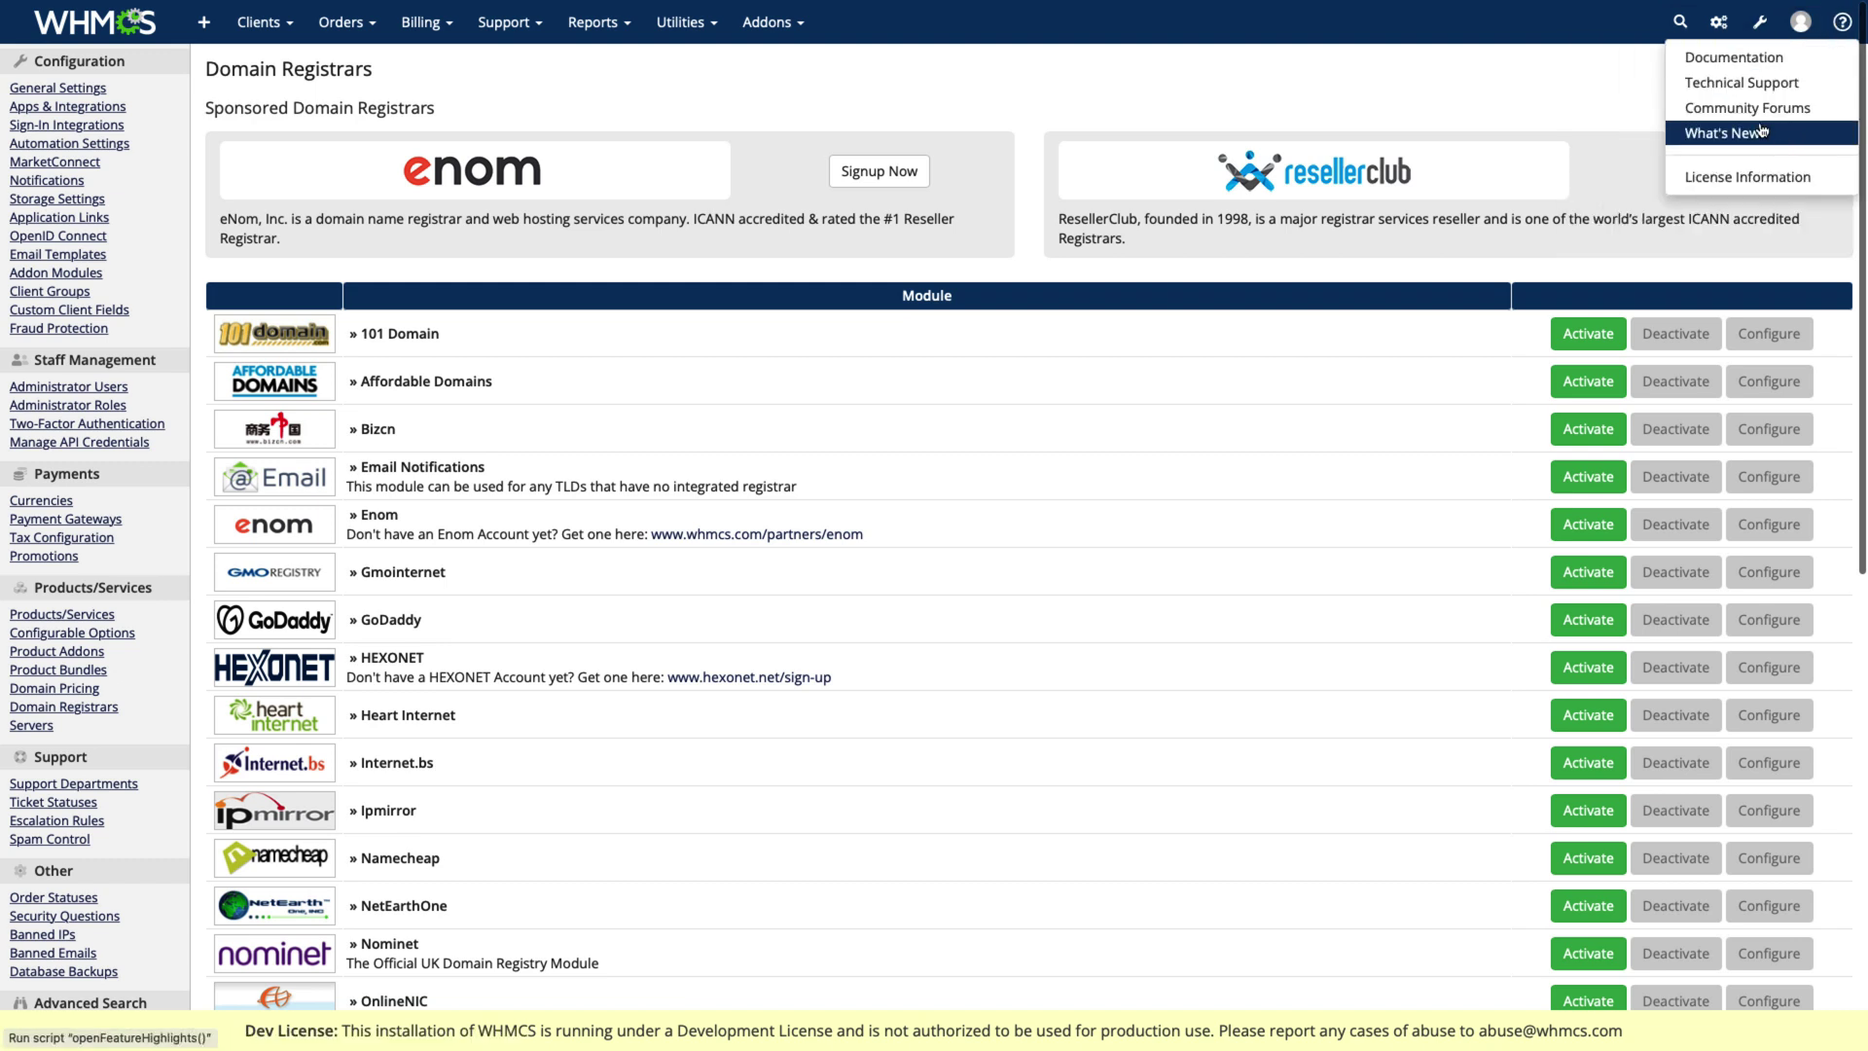
{"action": "right_click", "coordinate": [1739, 182]}
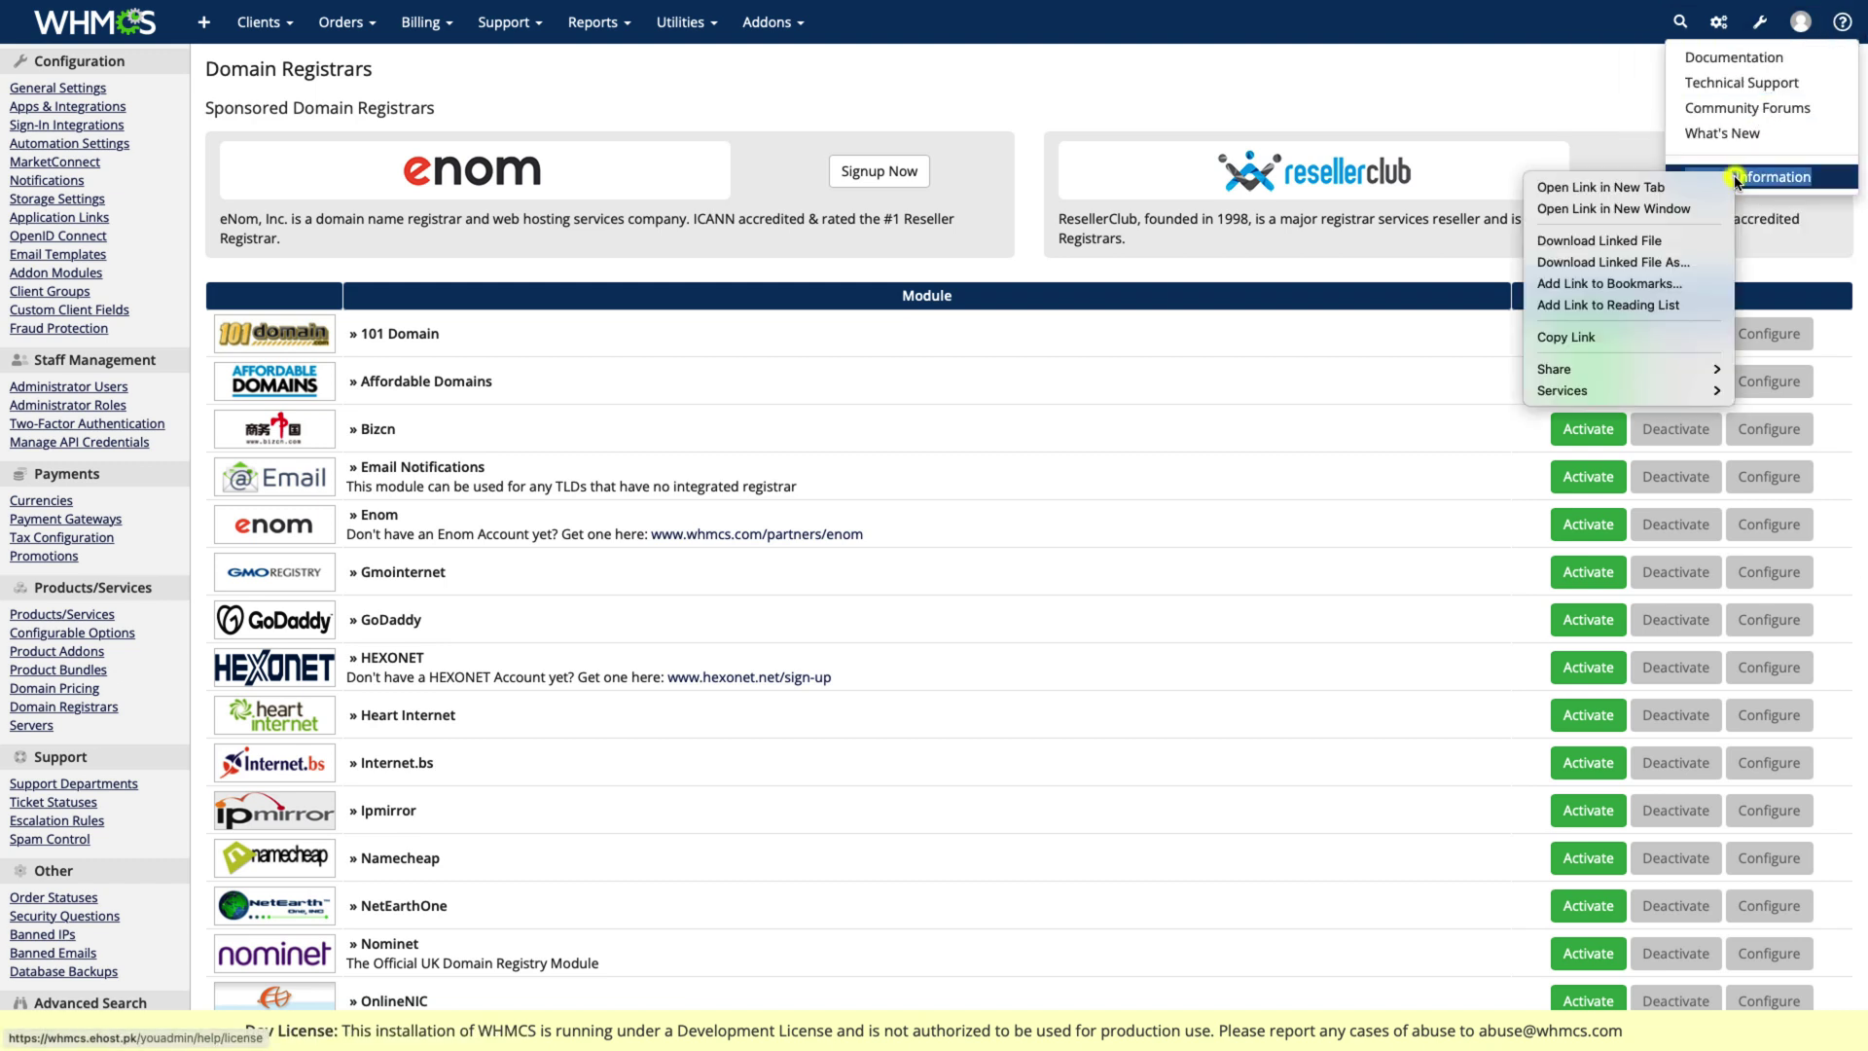
{"action": "left_click", "coordinate": [1698, 181]}
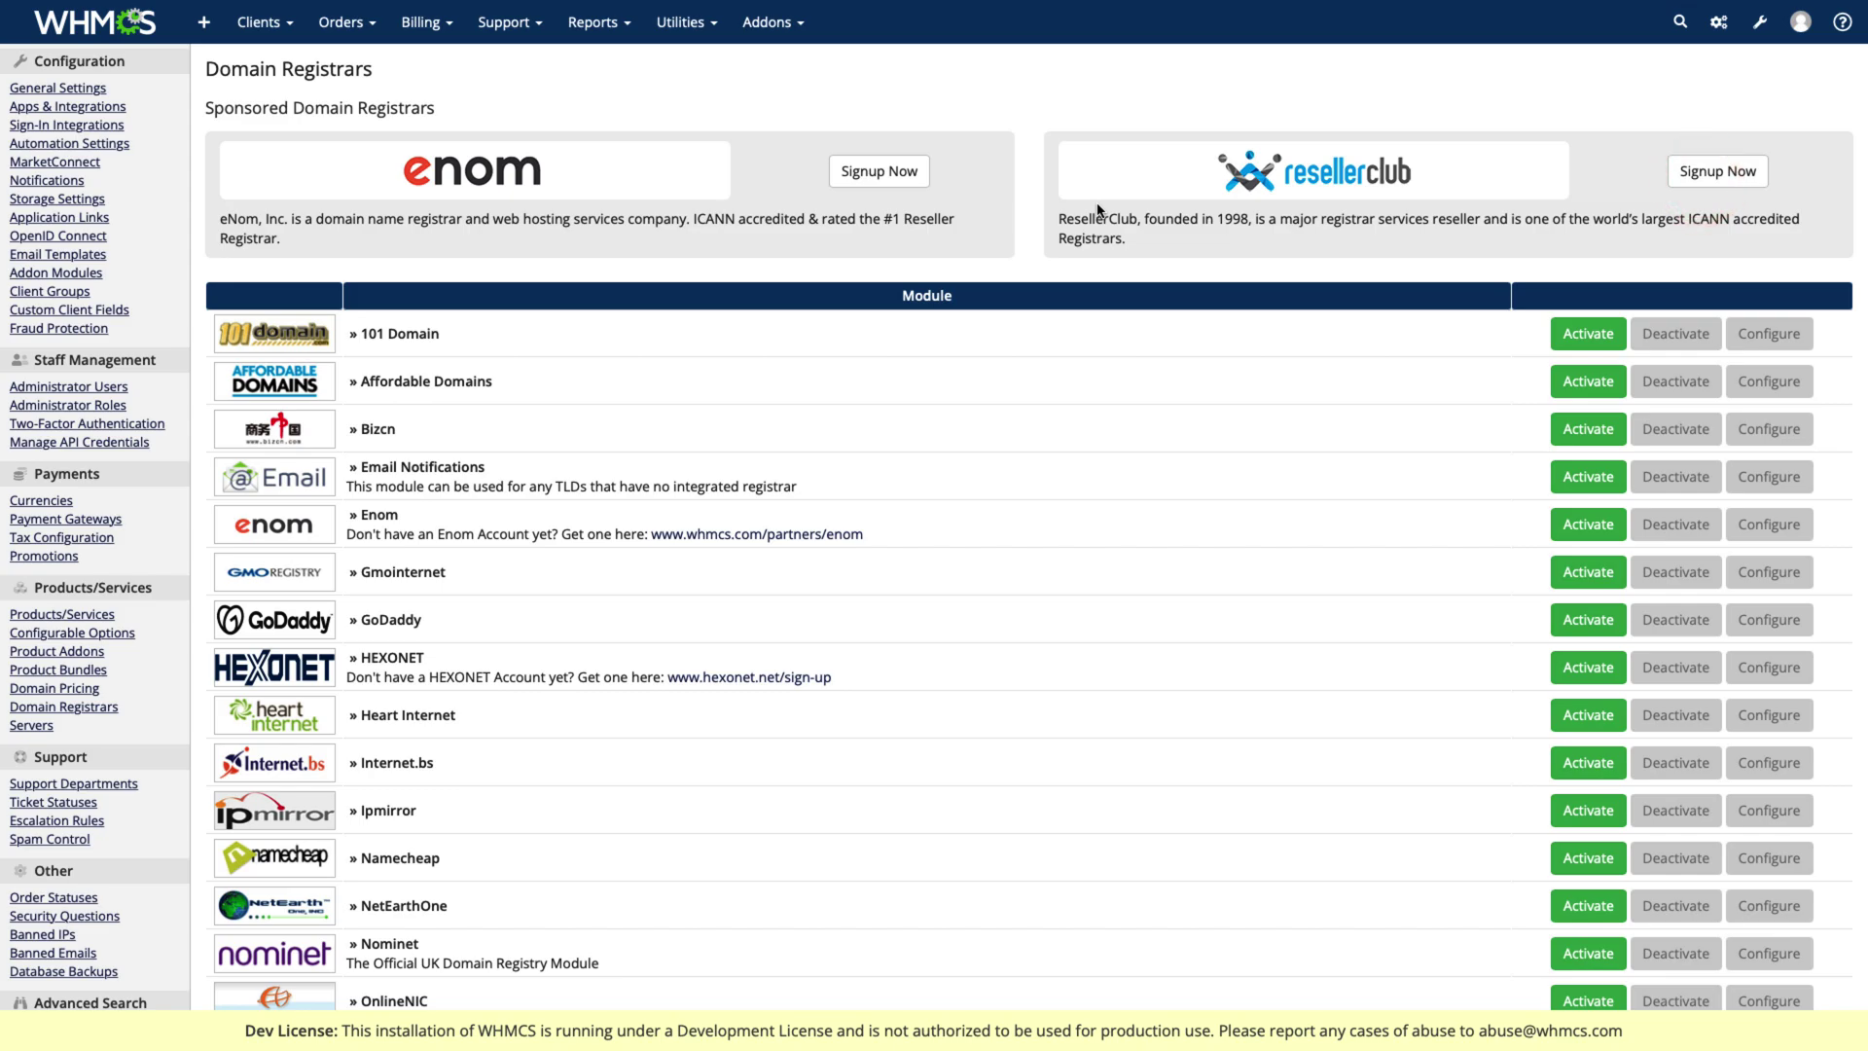
{"action": "key", "text": "ctrl+Tab"}
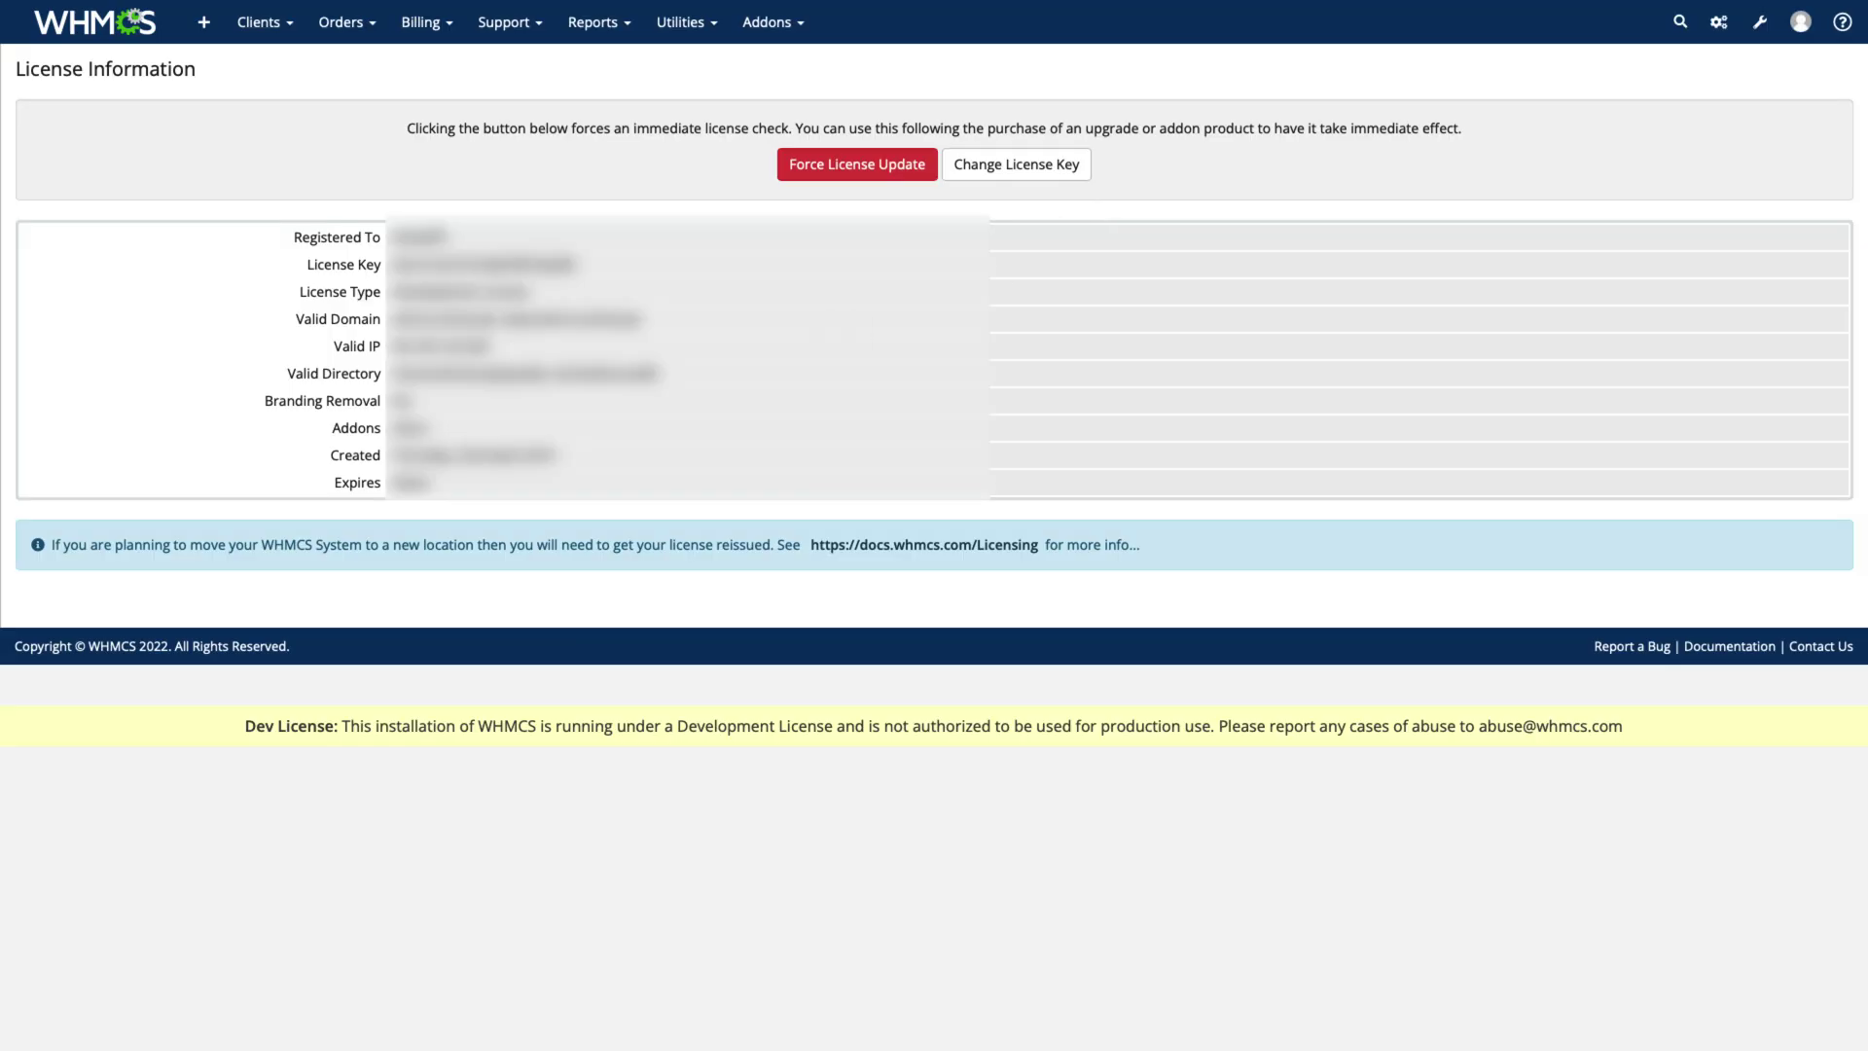
Step: Copy the Valid IP address from the license details
{"action": "left_click_drag", "start_coordinate": [392, 346], "coordinate": [465, 347]}
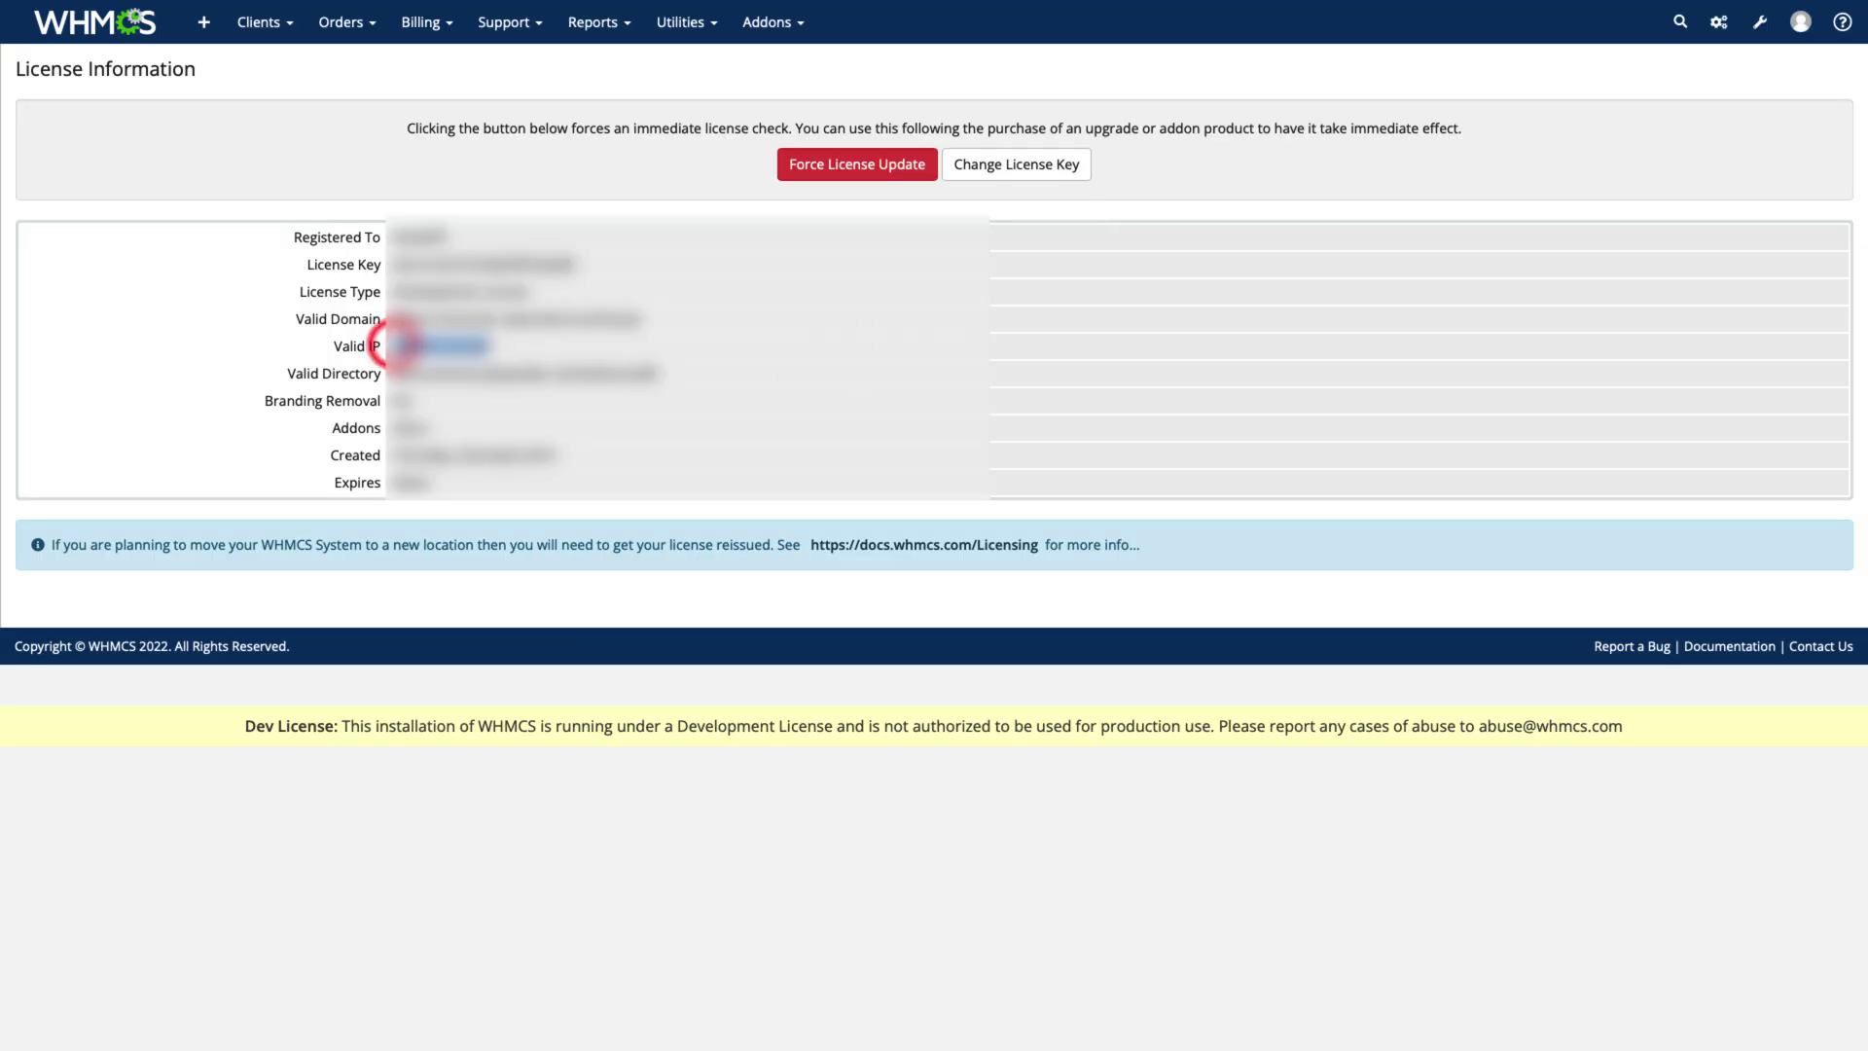
{"action": "right_click", "coordinate": [467, 346]}
{"action": "left_click", "coordinate": [501, 409]}
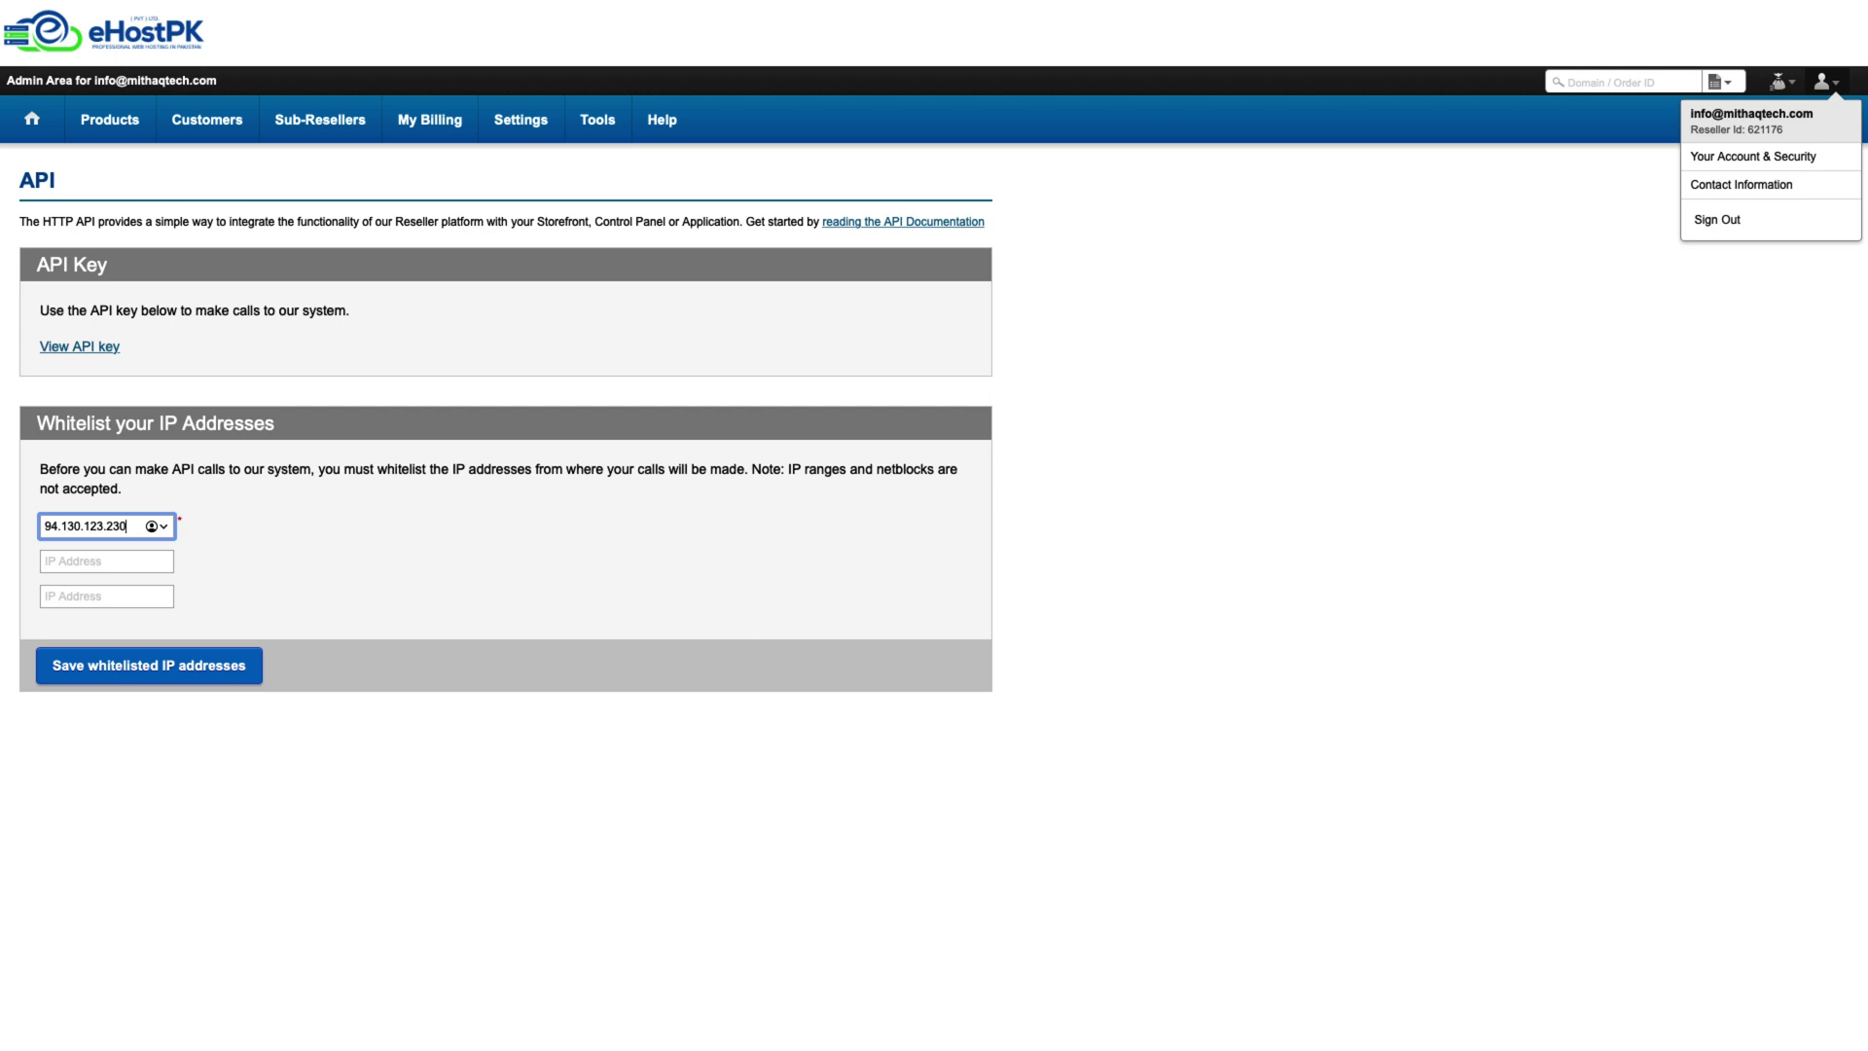
Step: Whitelist 94.130.123.230 as the server IP address in the eHostPK API settings and save the whitelist
{"action": "left_click", "coordinate": [111, 569]}
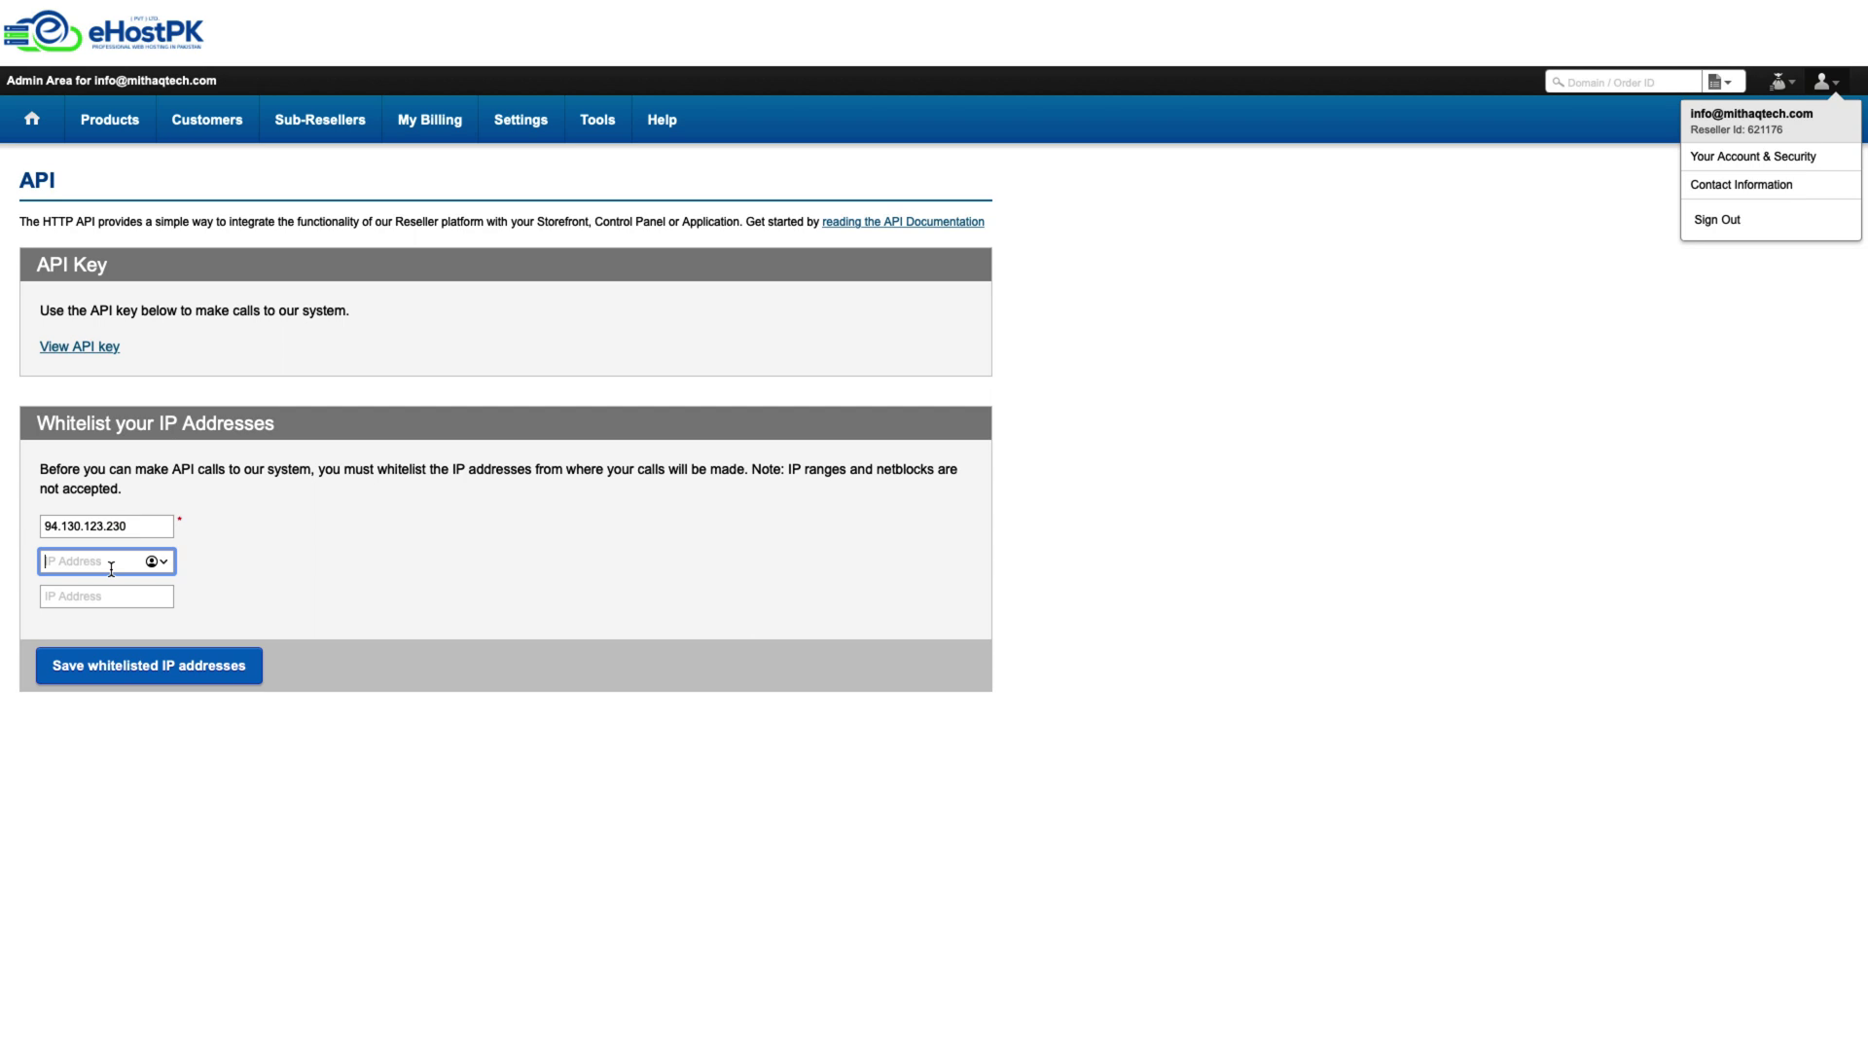
{"action": "left_click", "coordinate": [146, 664]}
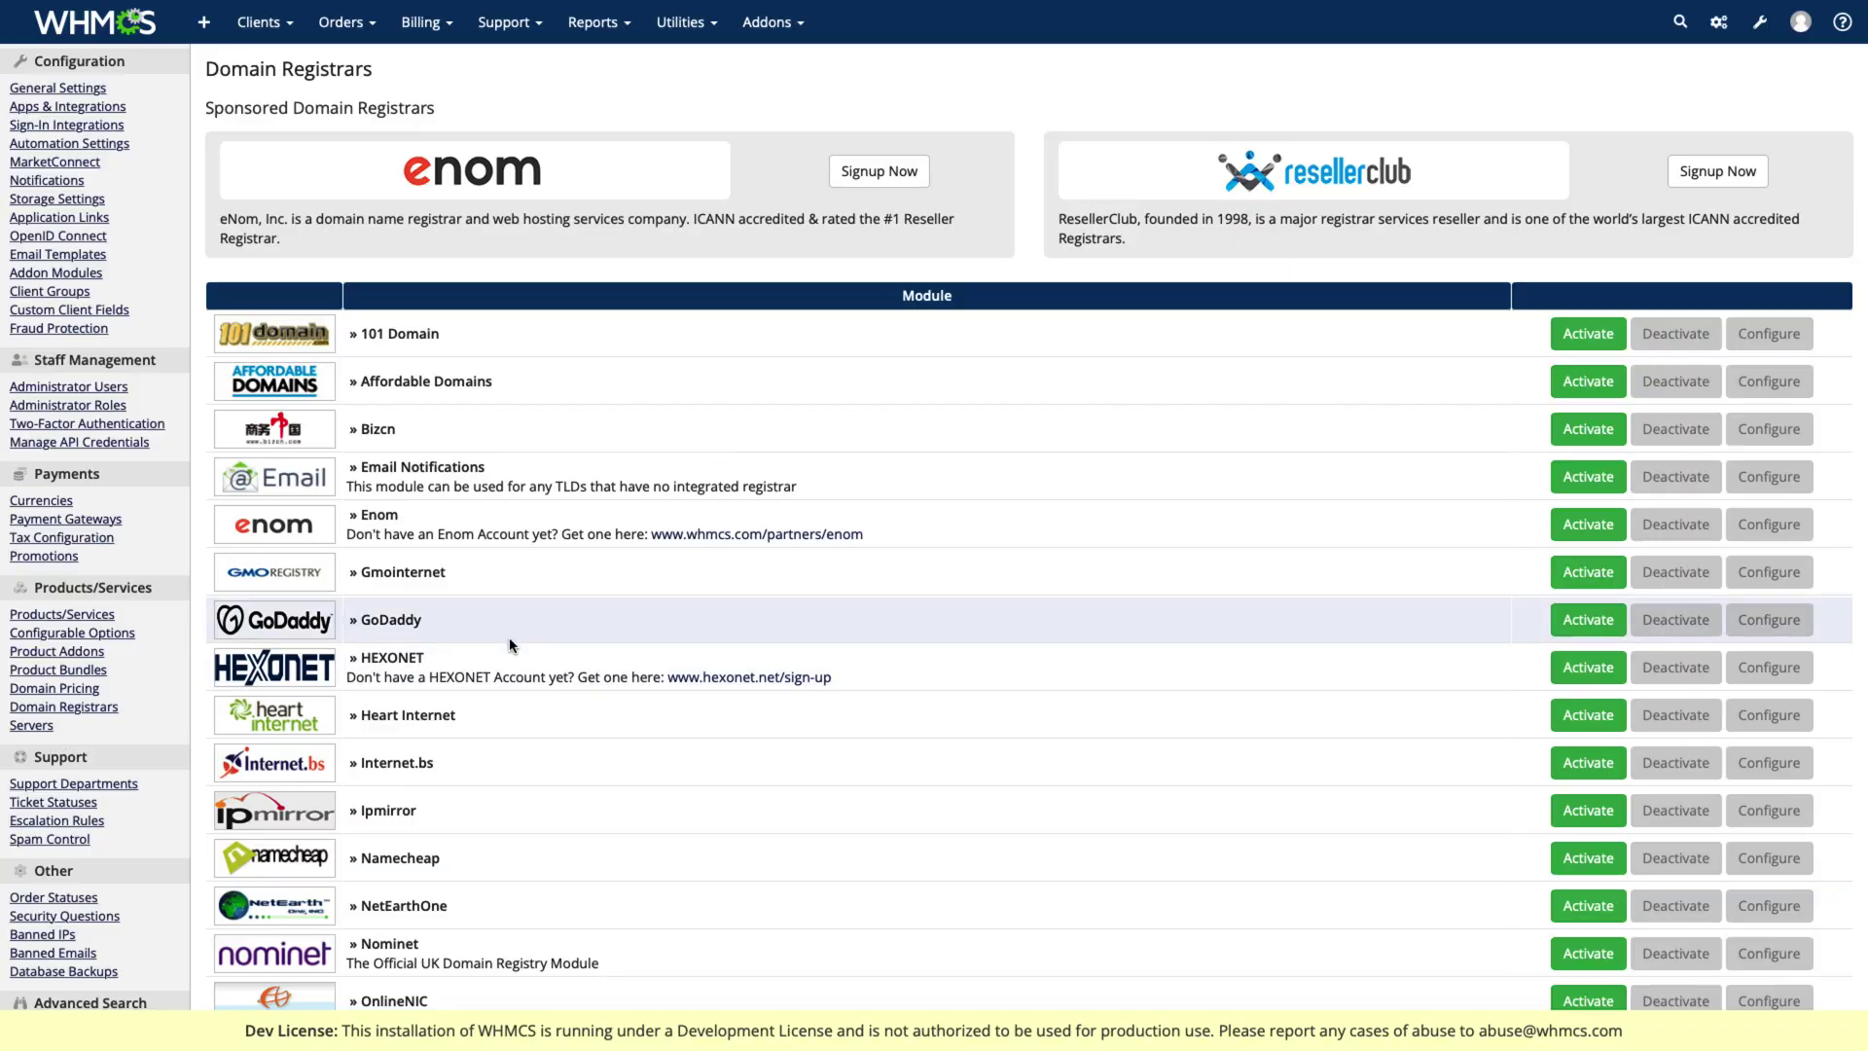
Step: Switch to WHMCS and try to save the StarGate/UK2 registrar settings, declining to store the password in the browser
{"action": "scroll", "coordinate": [750, 655], "scroll_direction": "down", "scroll_amount": 5}
{"action": "left_click", "coordinate": [1055, 860]}
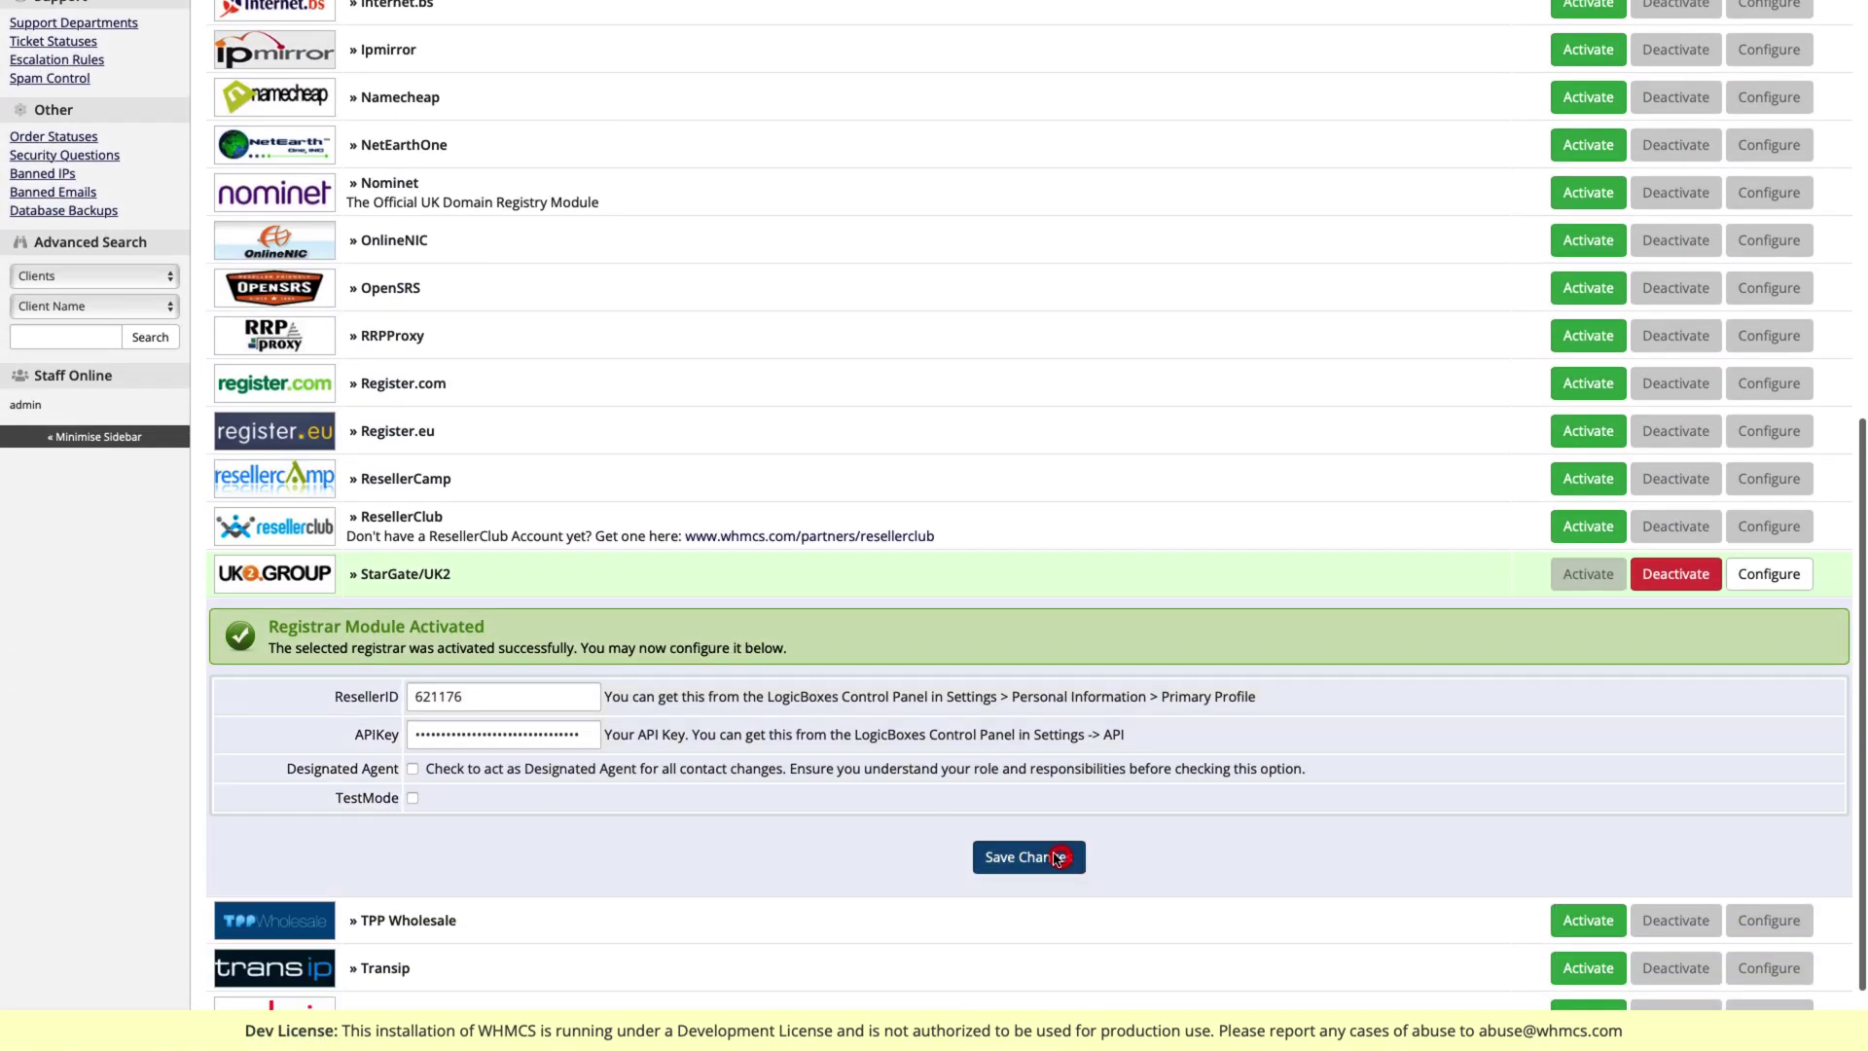
{"action": "left_click", "coordinate": [899, 650]}
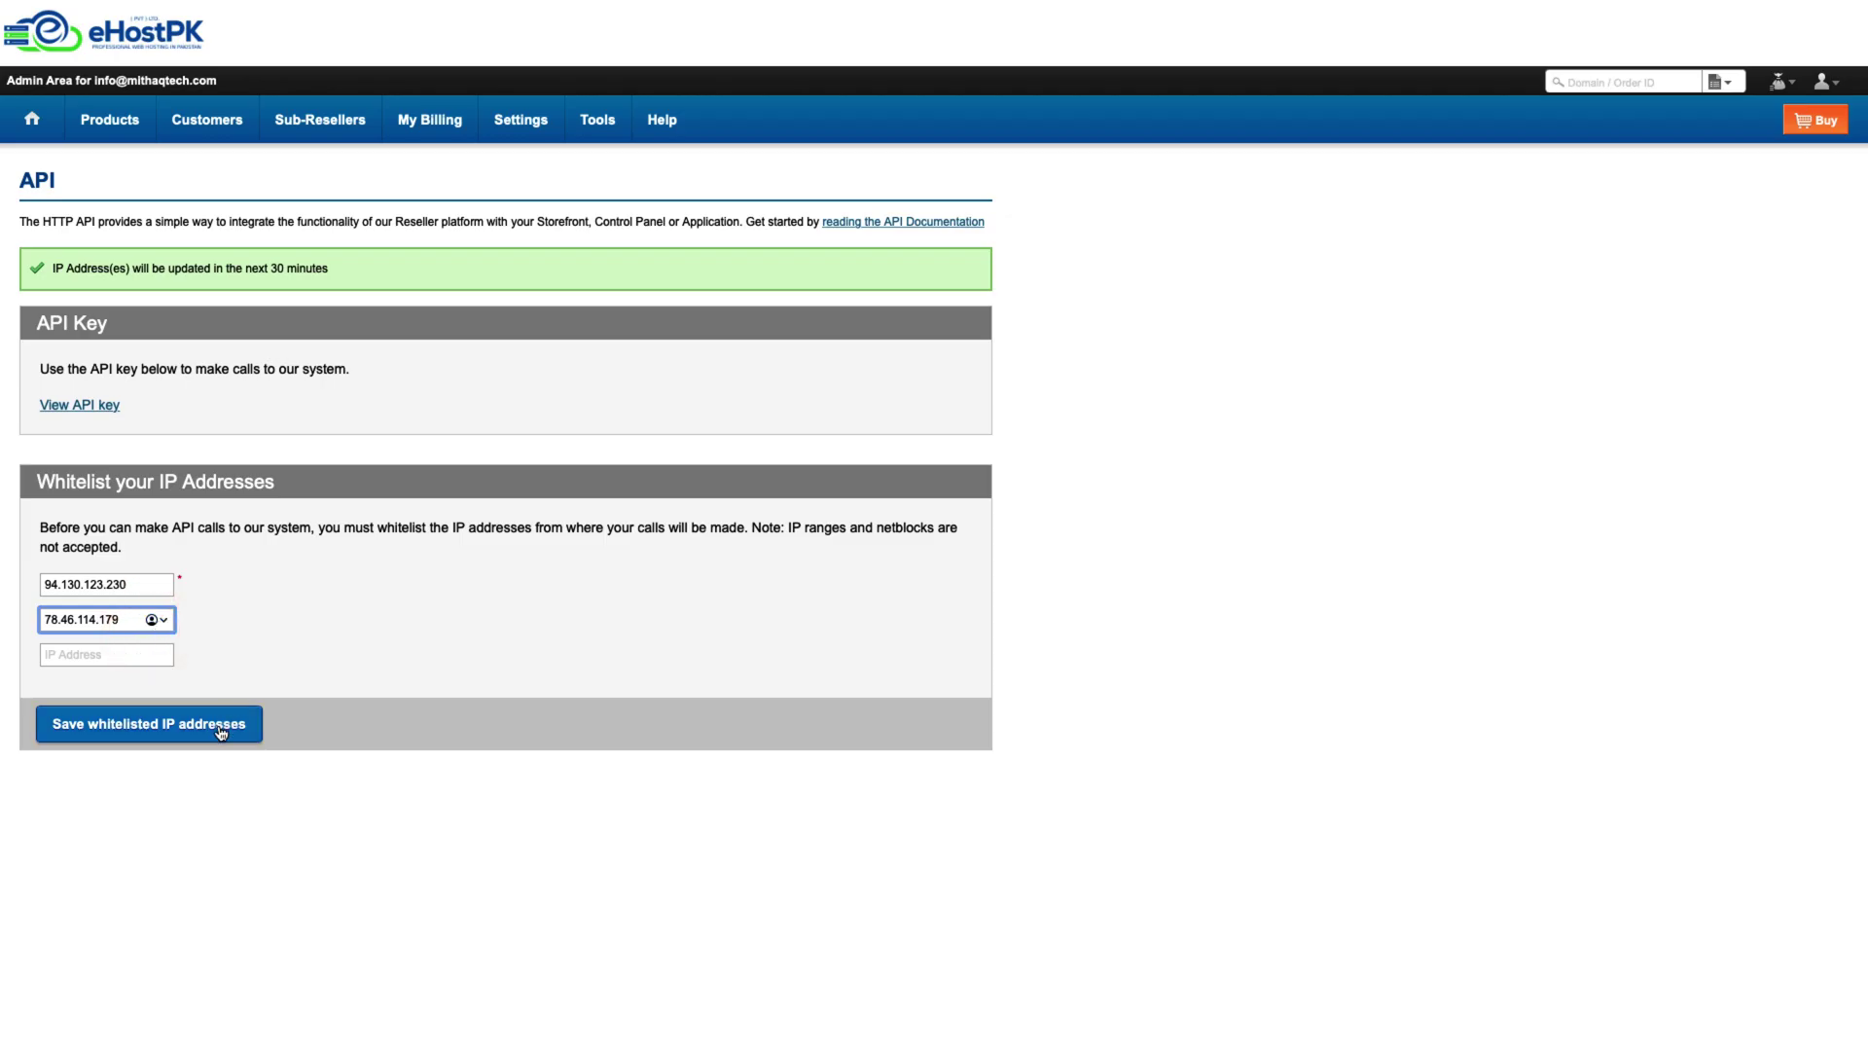
Step: Add 78.46.114.179 as a second whitelisted IP address in eHostPK, save it, and retry saving the StarGate/UK2 settings in WHMCS
{"action": "left_click", "coordinate": [221, 731]}
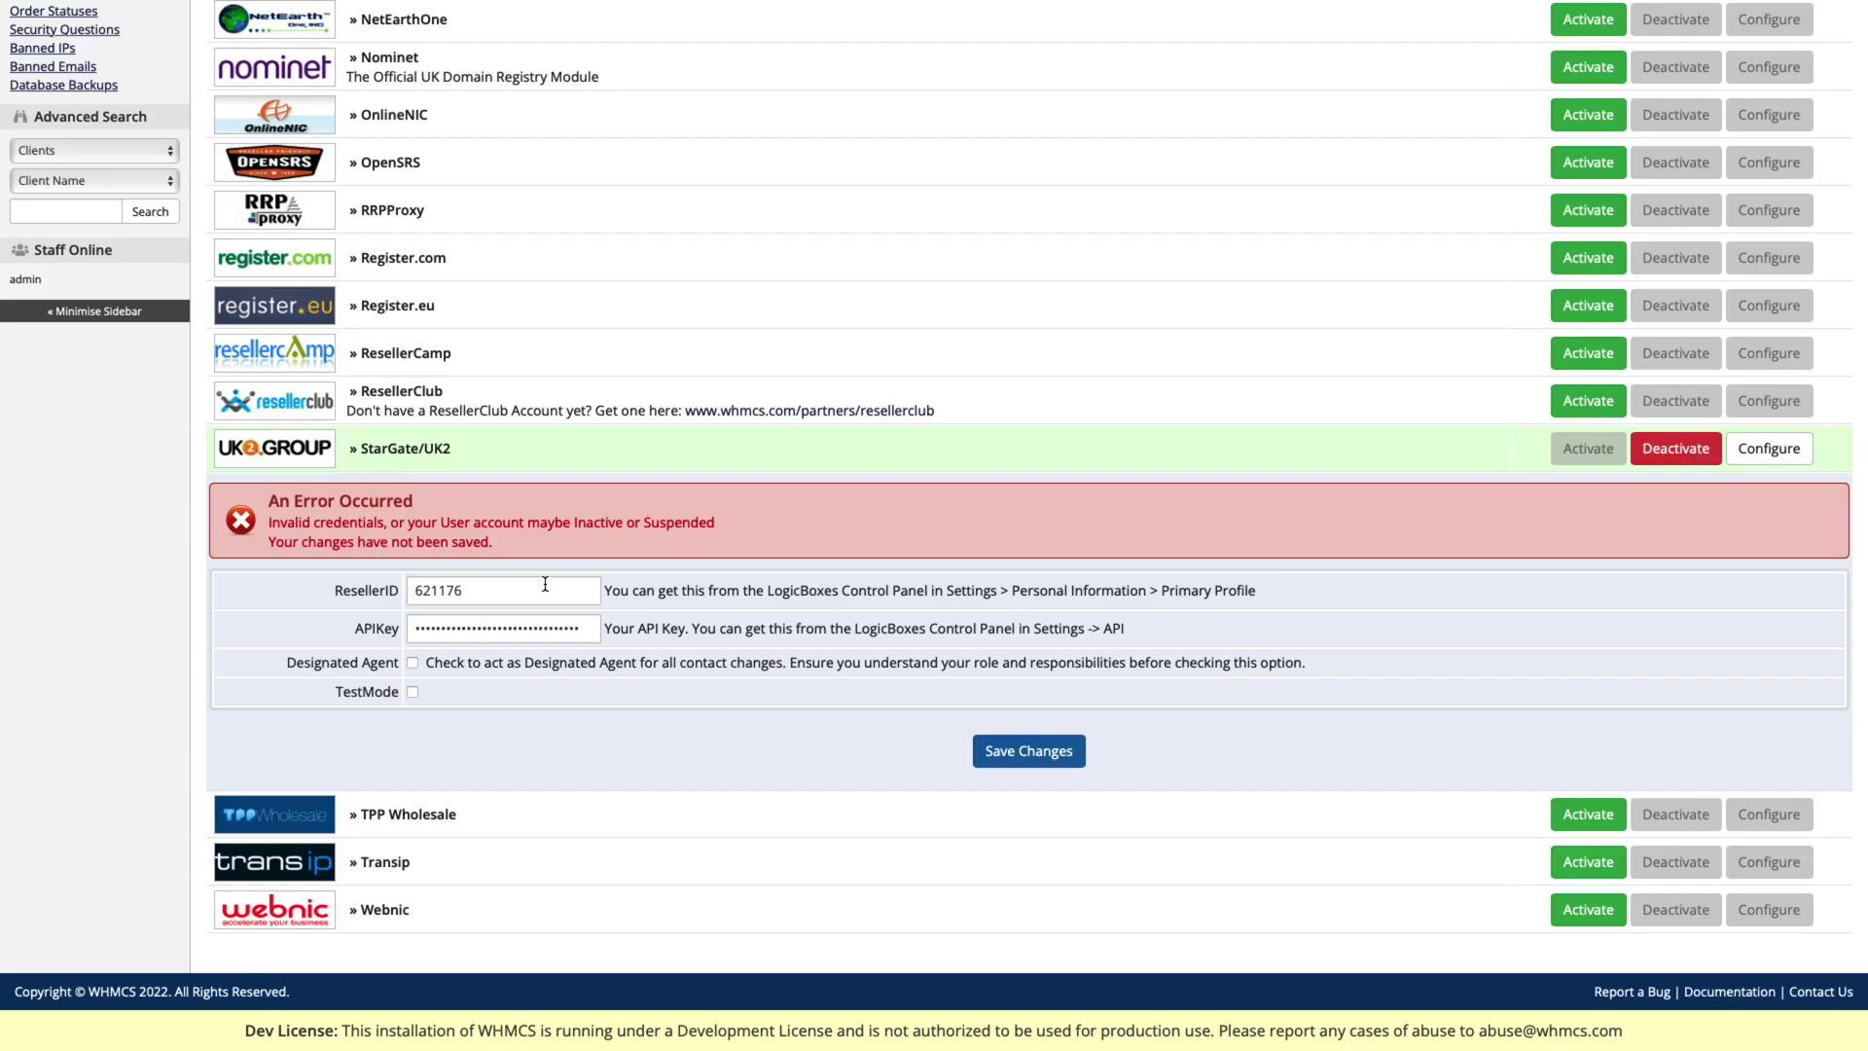
{"action": "left_click", "coordinate": [1071, 755]}
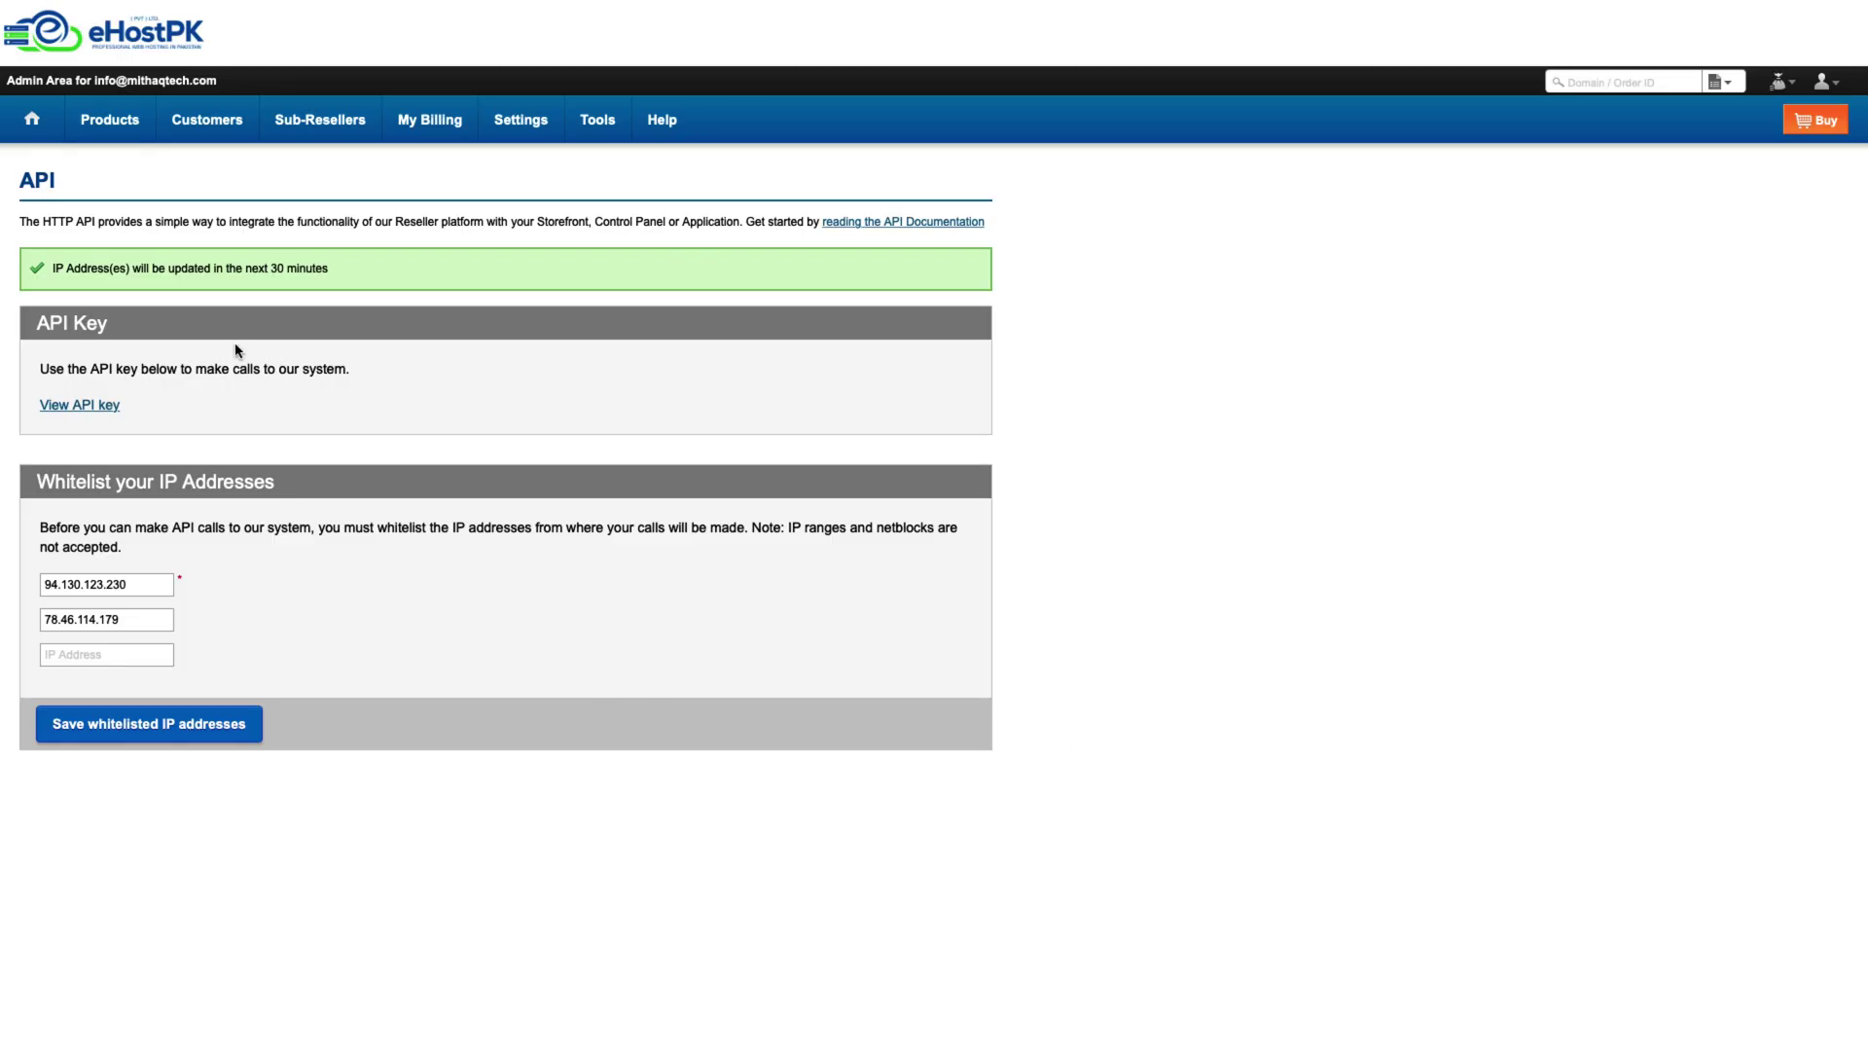
Step: Open the API key on the eHostPK API page, regenerate it, and copy the new key
{"action": "left_click", "coordinate": [99, 413]}
{"action": "left_click", "coordinate": [722, 530]}
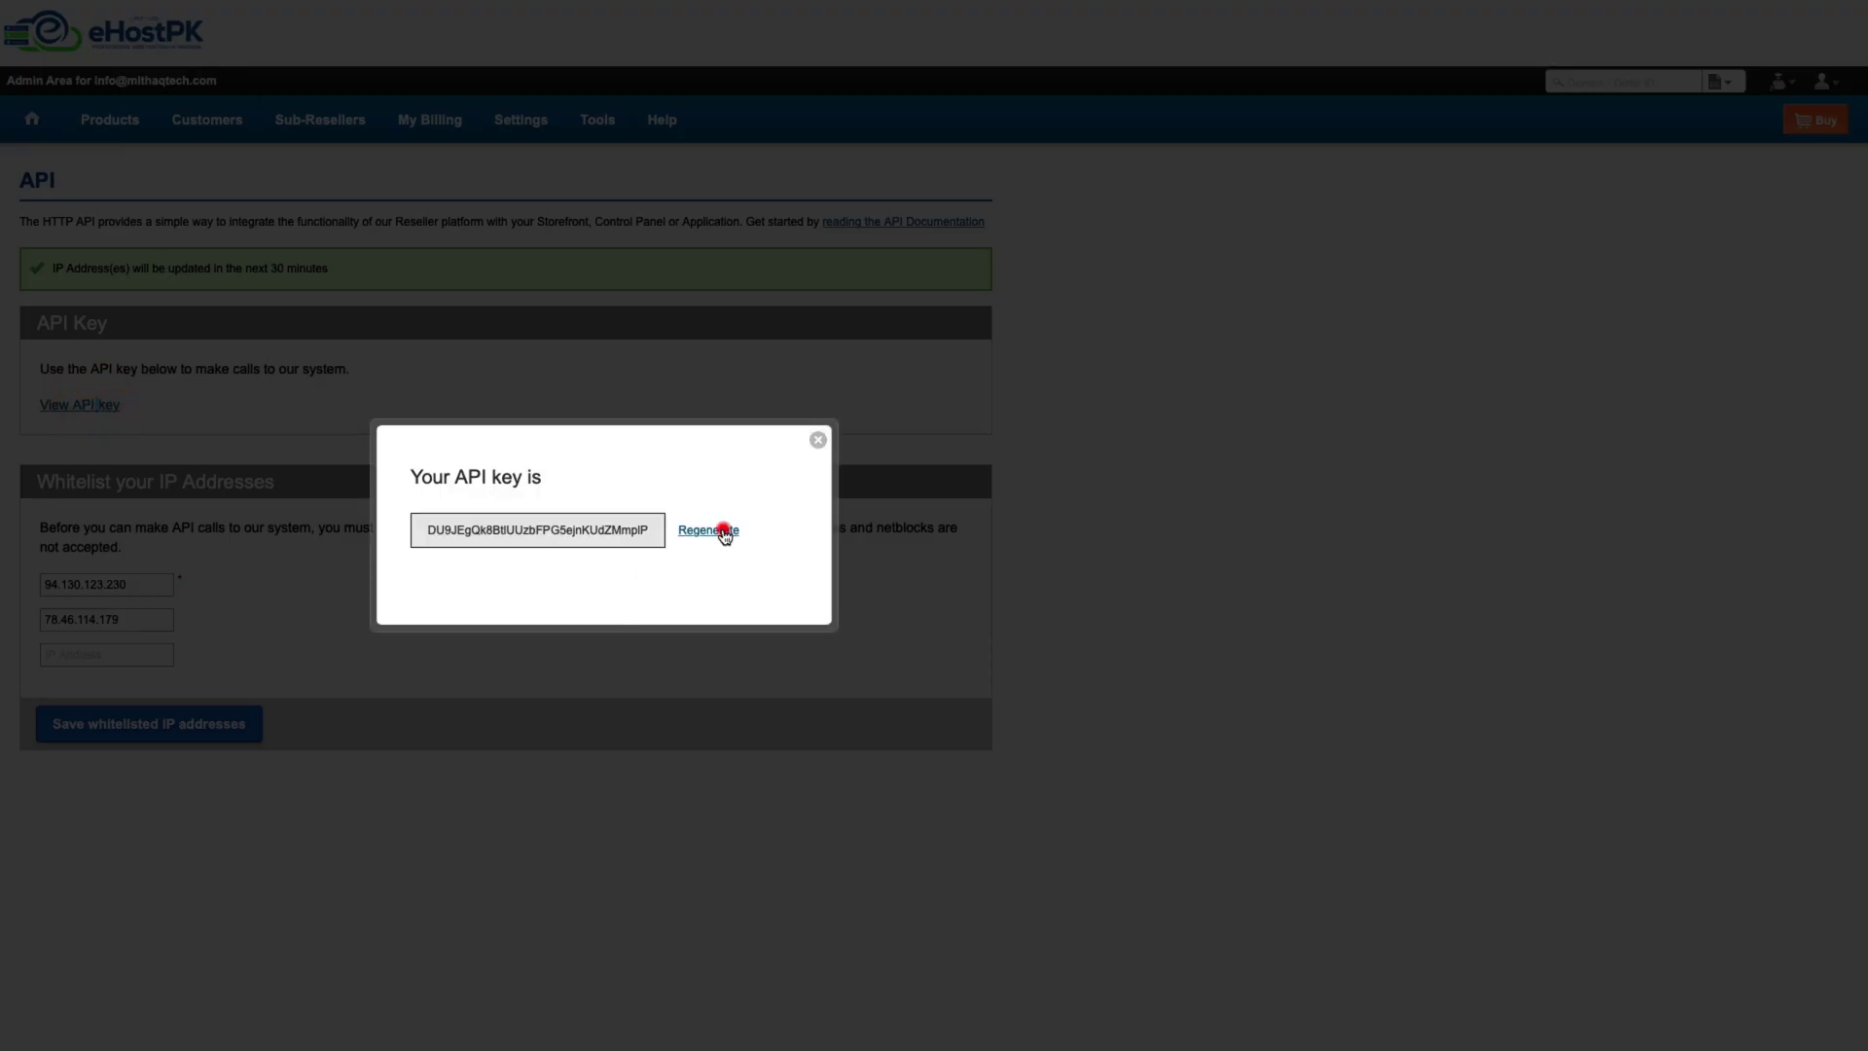
{"action": "left_click", "coordinate": [522, 531]}
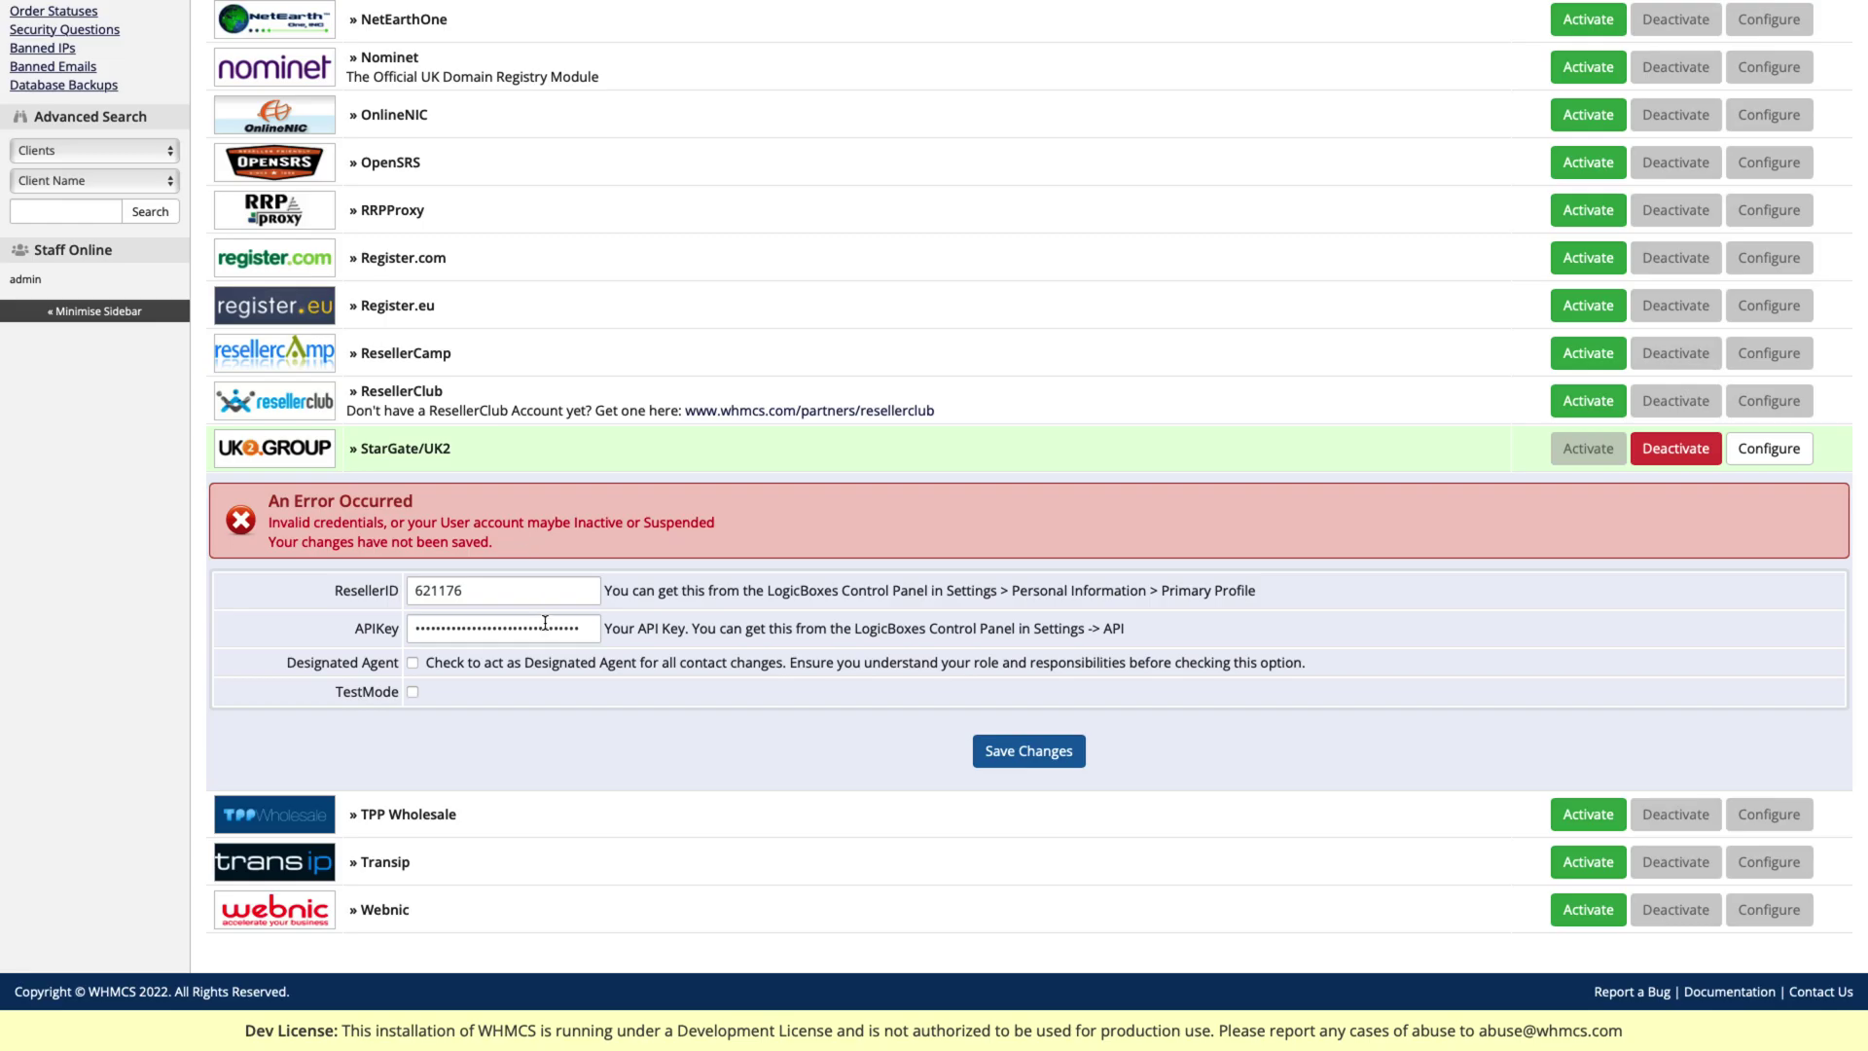
Step: Replace the StarGate/UK2 module's APIKey in WHMCS with the regenerated API key and save, declining to store the password in the browser
{"action": "left_click", "coordinate": [546, 628]}
{"action": "left_click", "coordinate": [1017, 751]}
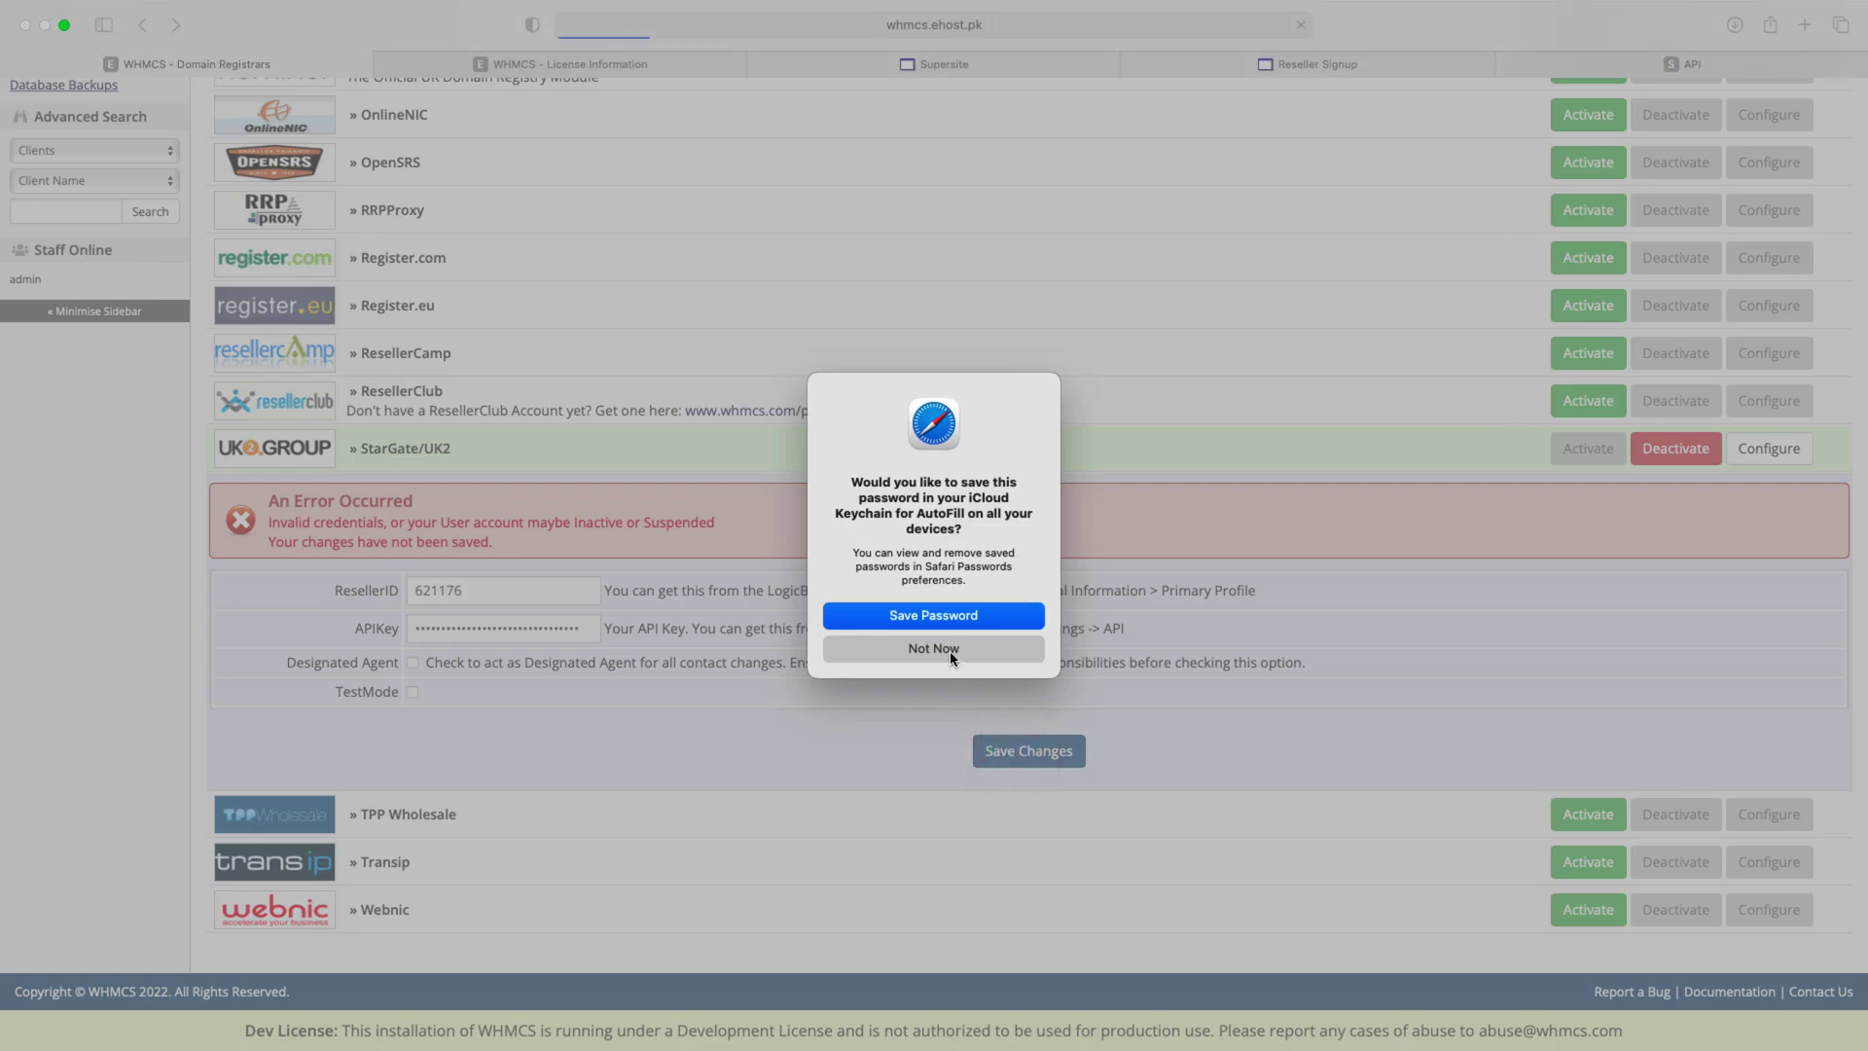
{"action": "left_click", "coordinate": [950, 650]}
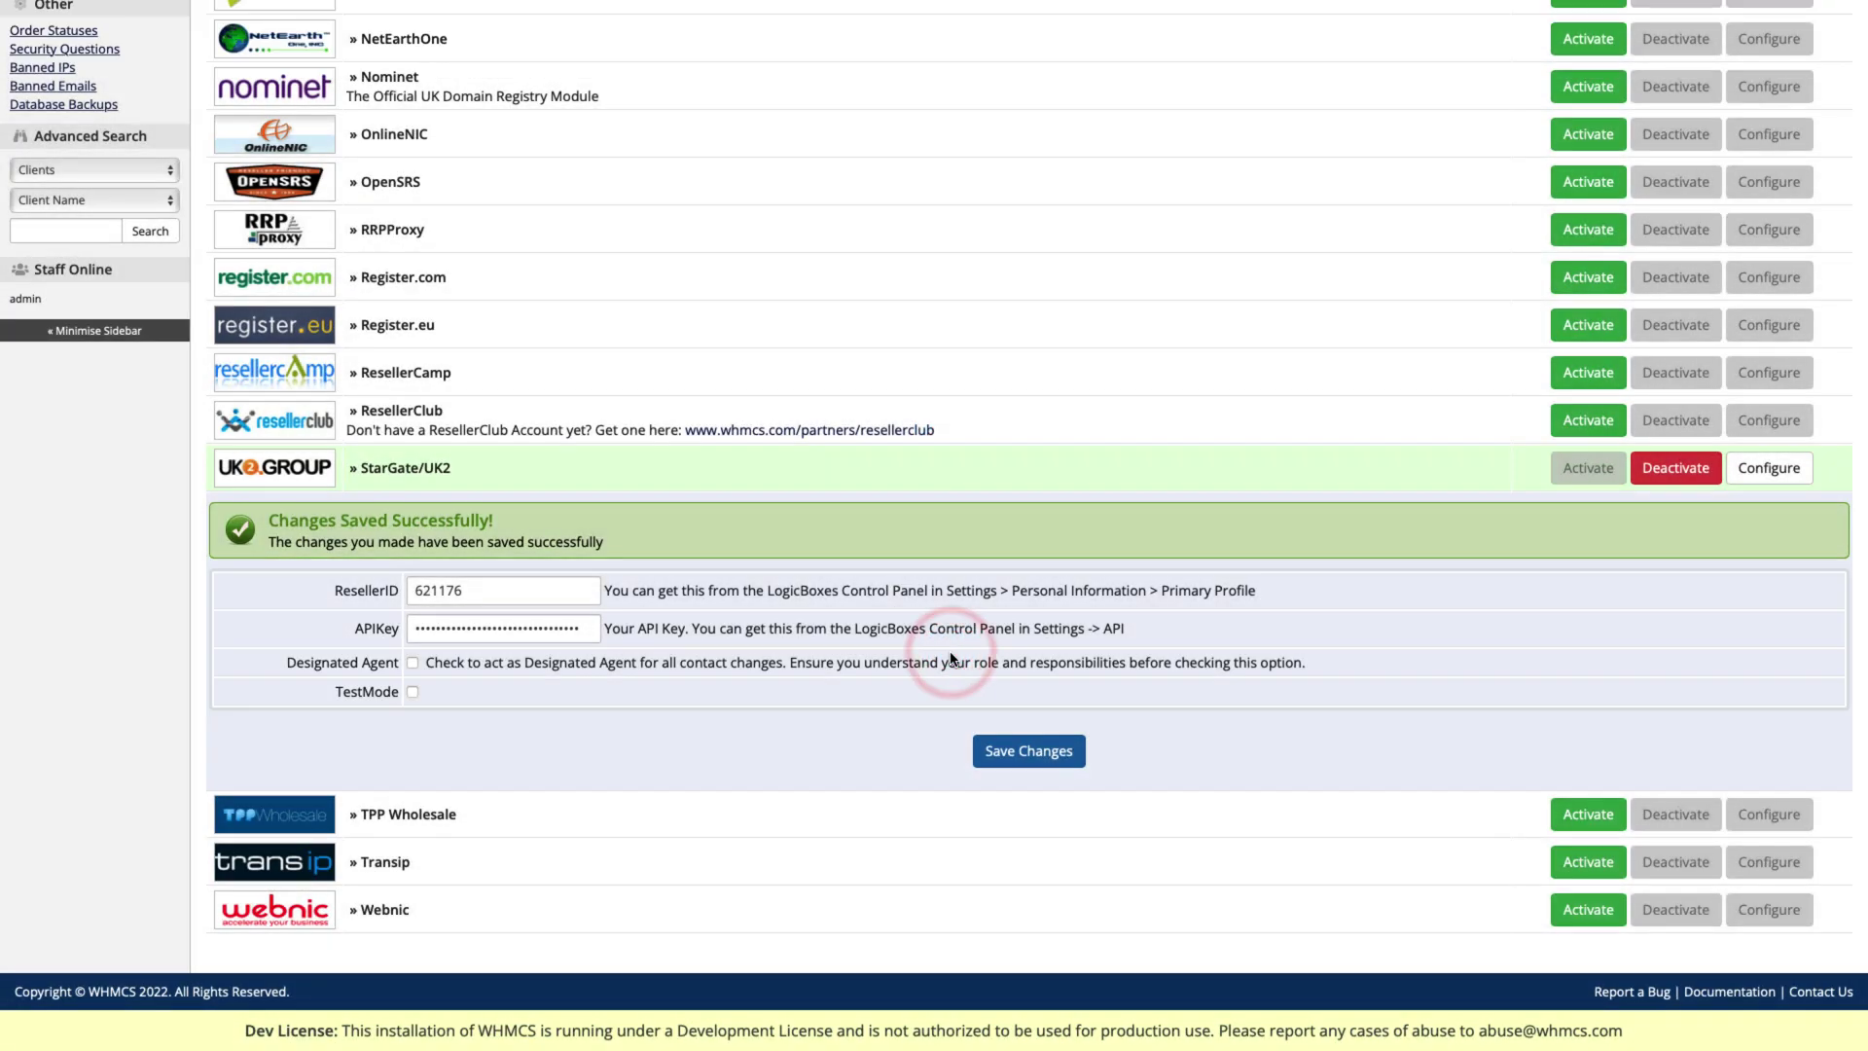